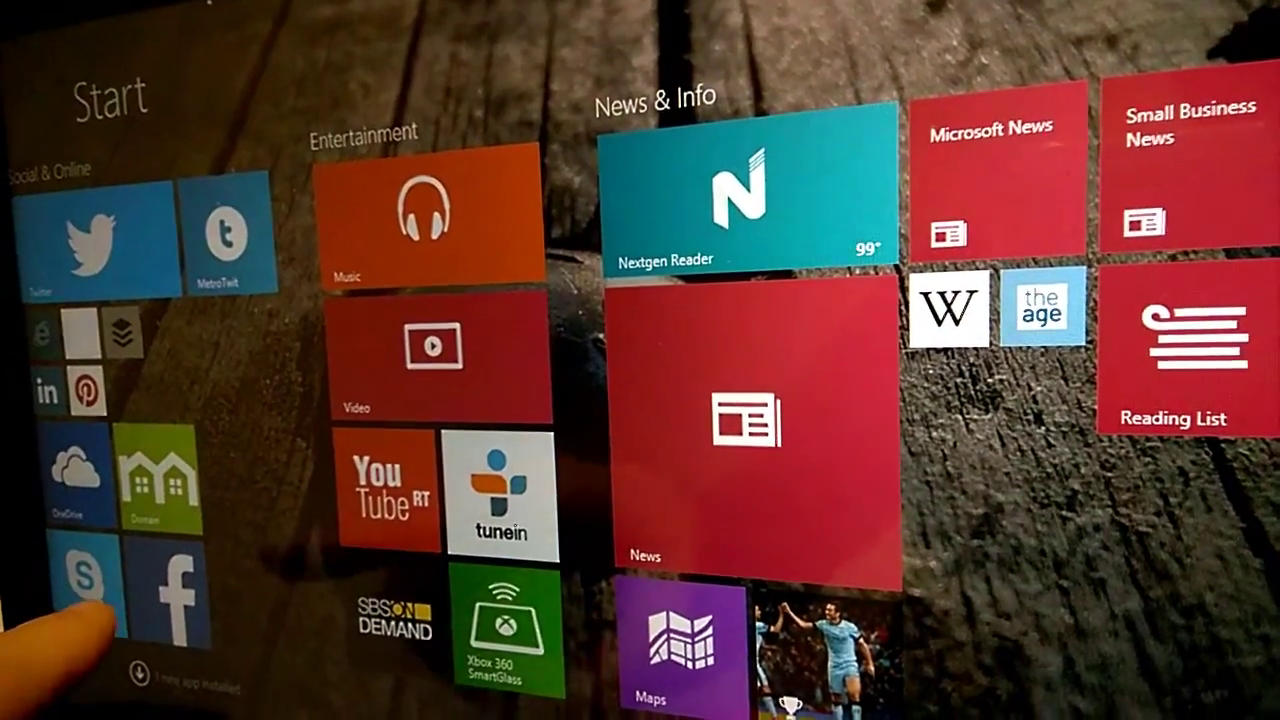
drag(322, 614, 748, 678)
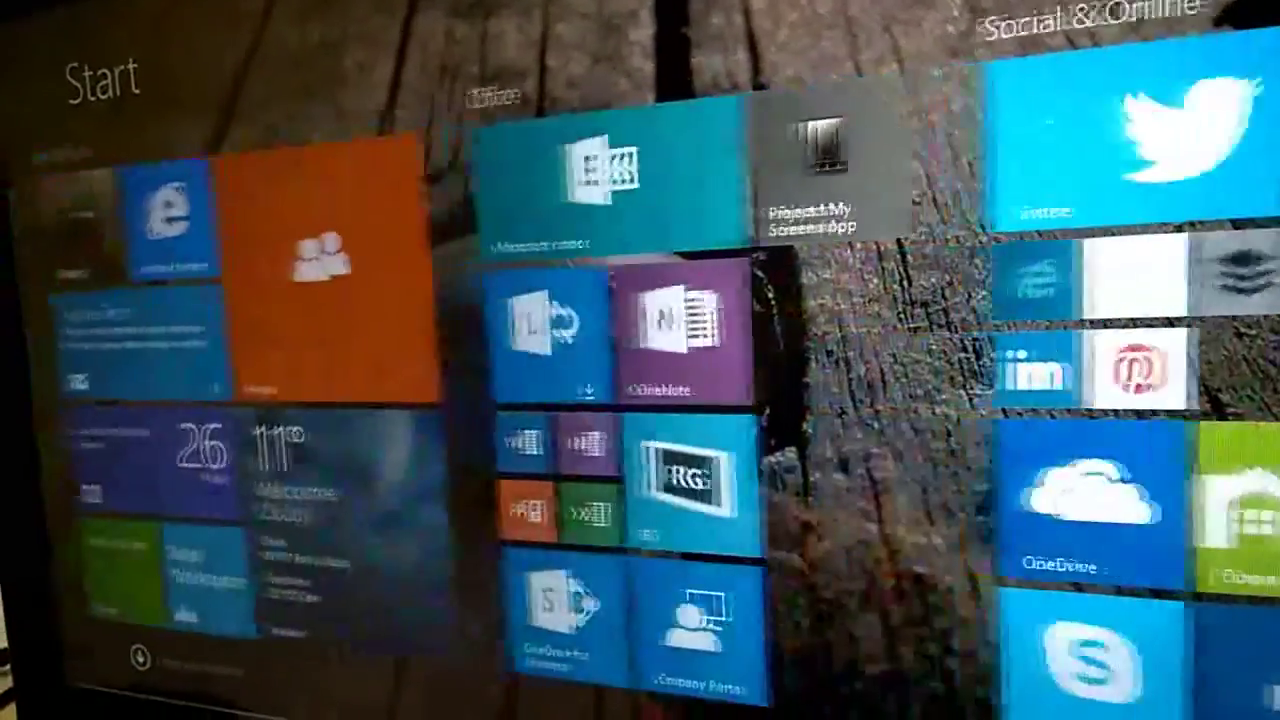
click(590, 625)
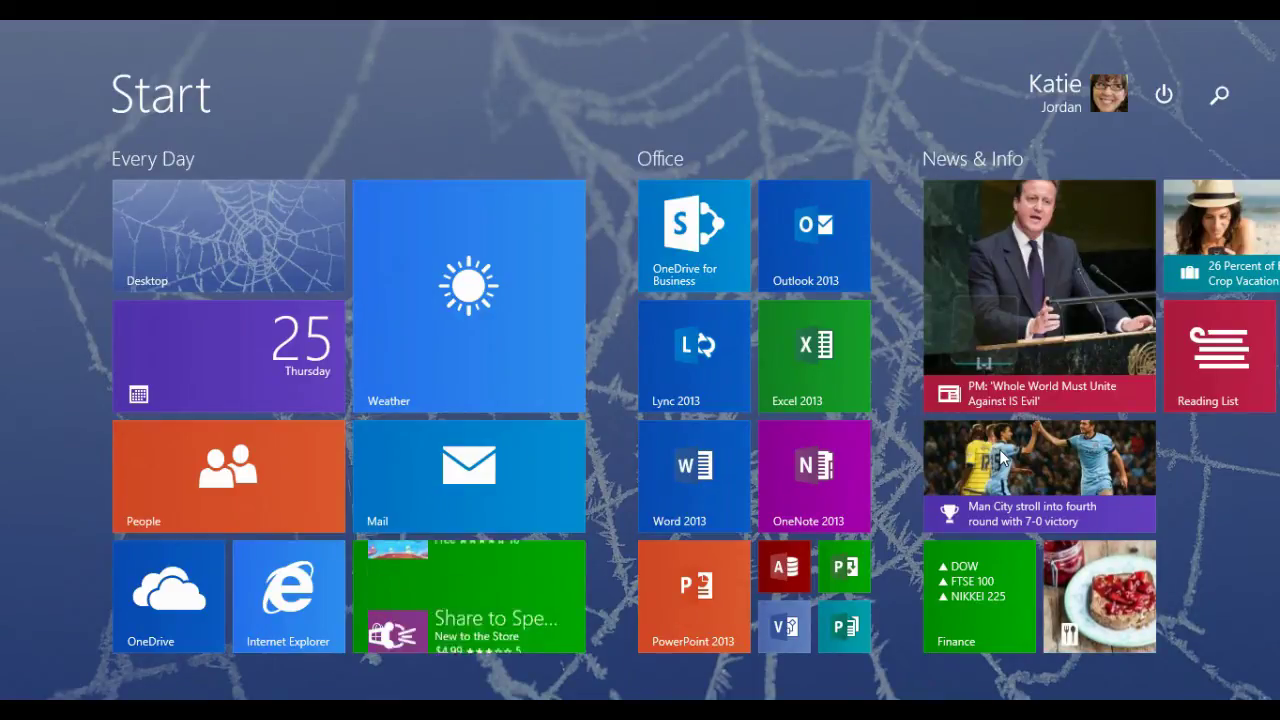
- Go to the desktop and bring up the AssetTracker workbook in Excel to view the Northwind asset register
click(324, 264)
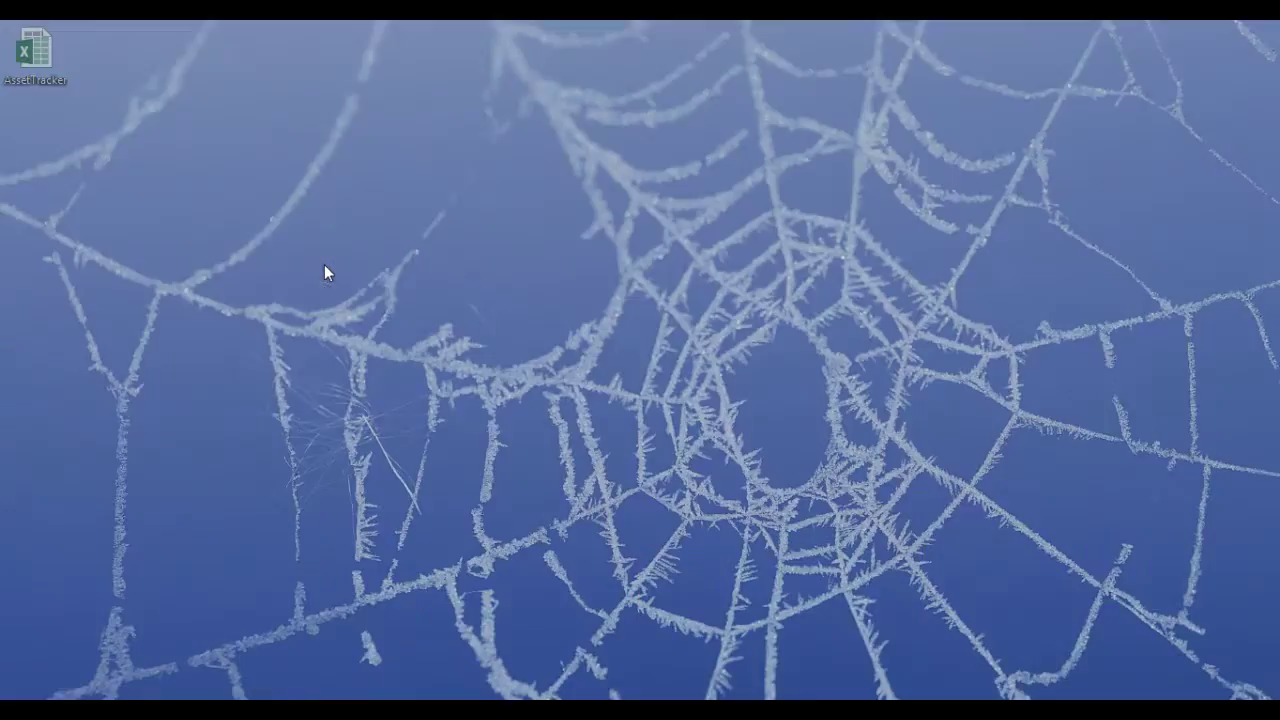
mouse_move(250, 710)
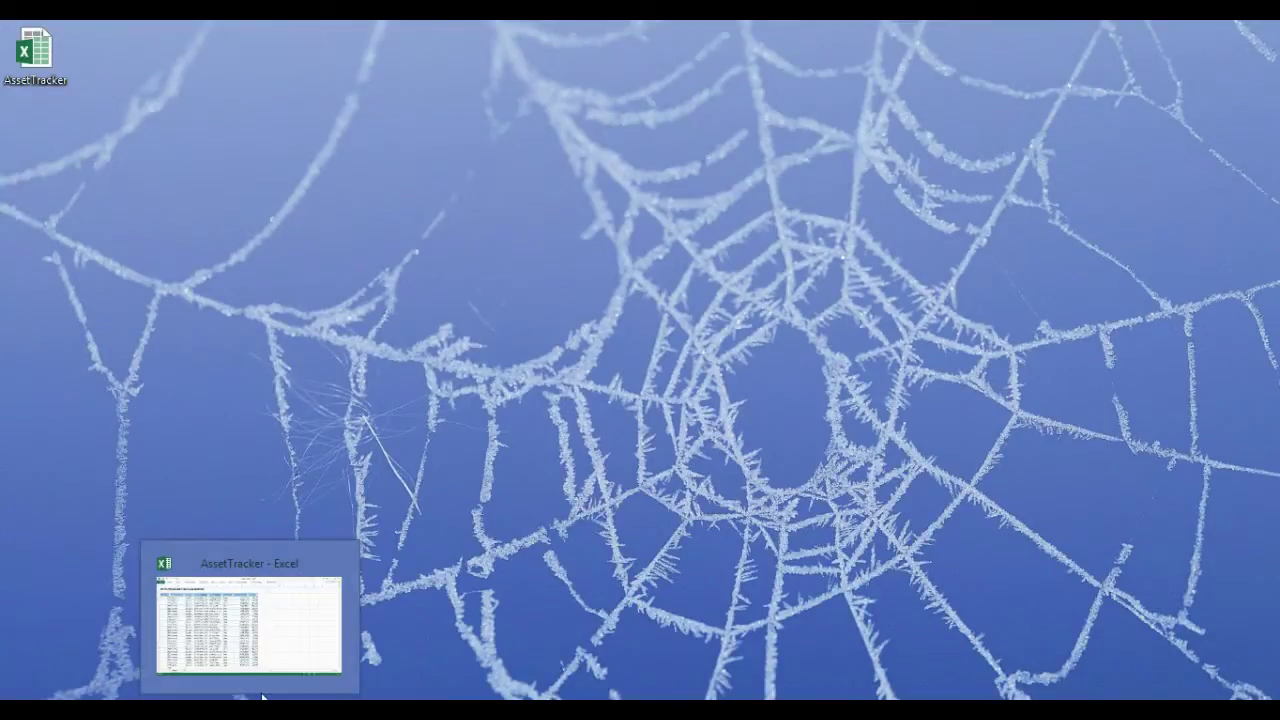
click(252, 635)
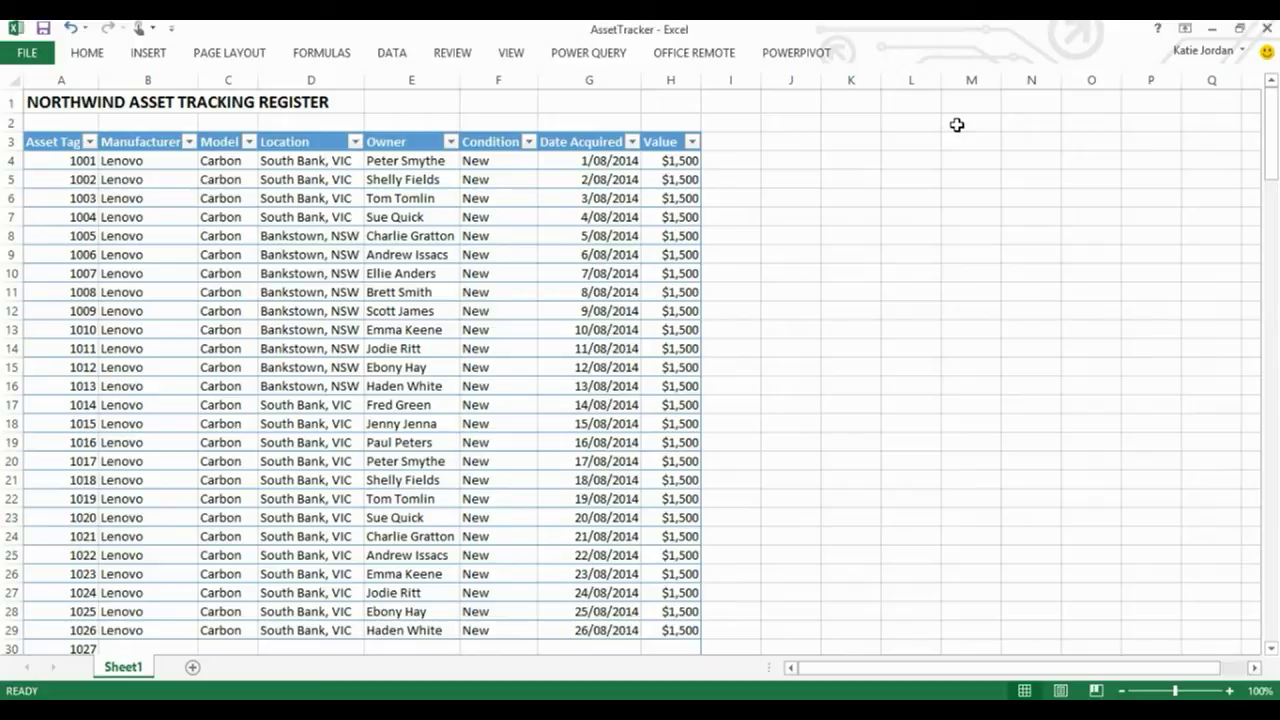
- Minimize the workbook, switch to the Northwind Traders Access site in Internet Explorer, and open its Asset Tracker app
click(1211, 29)
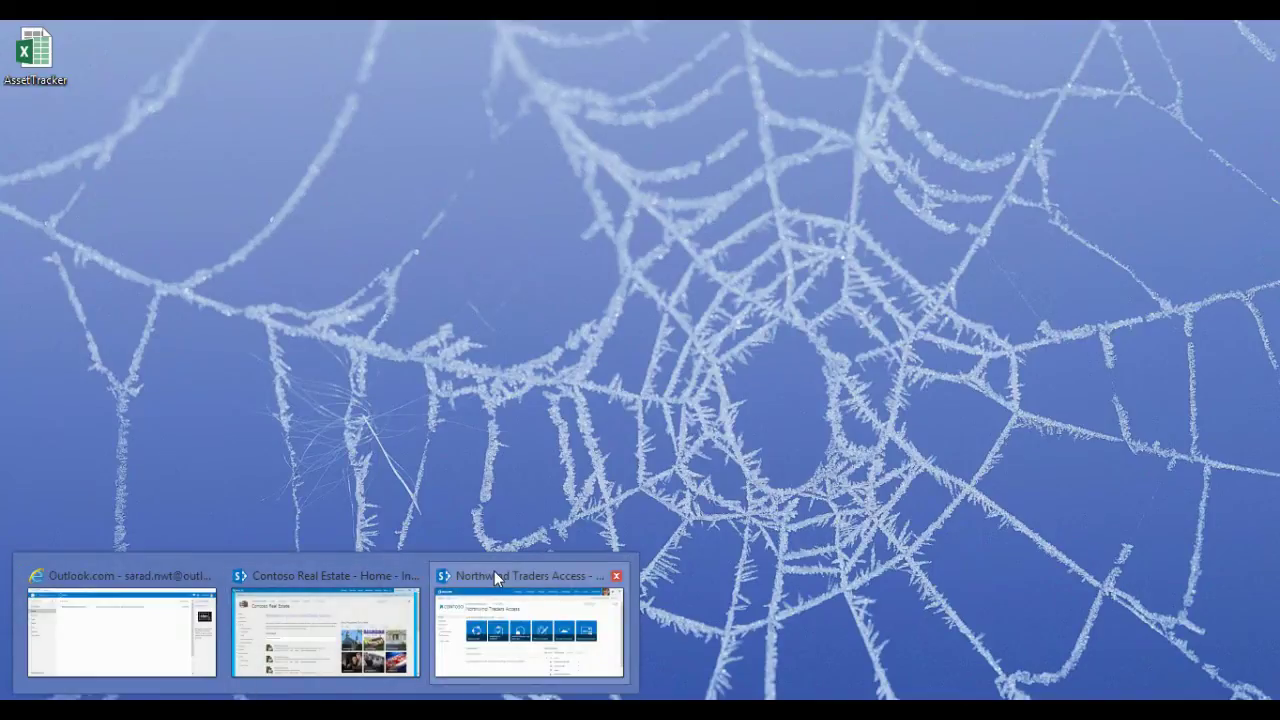
click(494, 571)
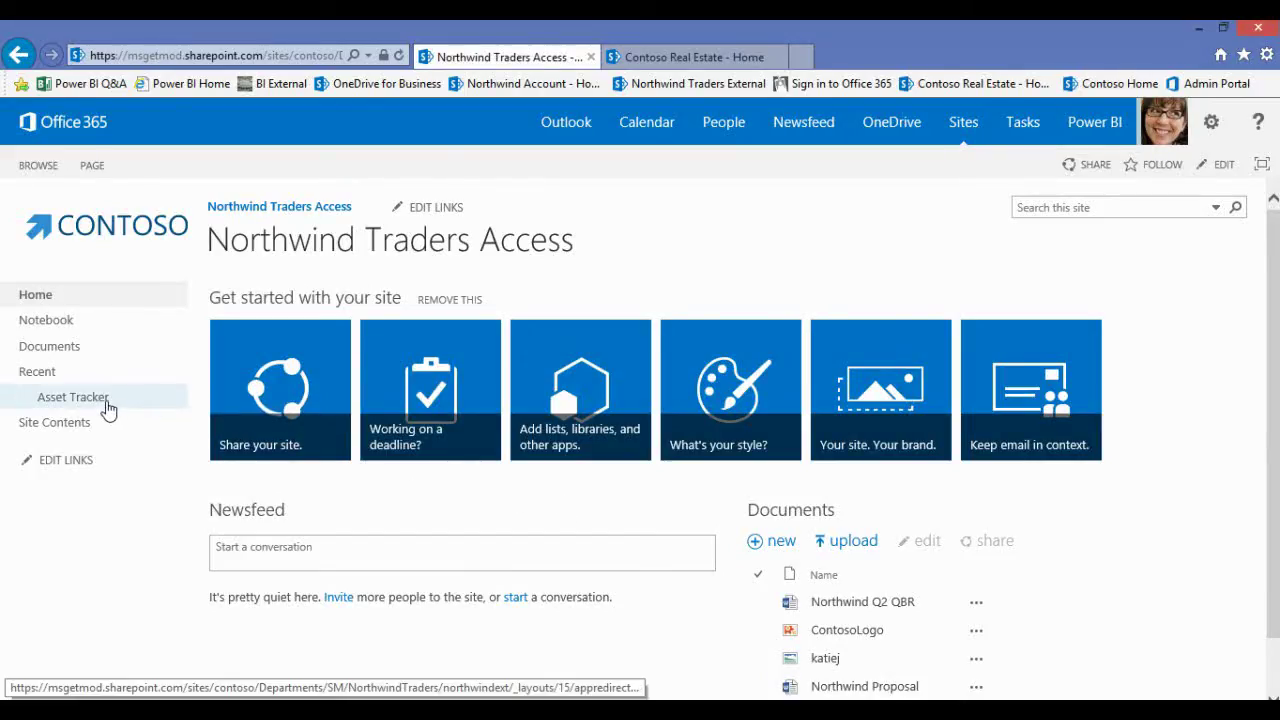
click(72, 397)
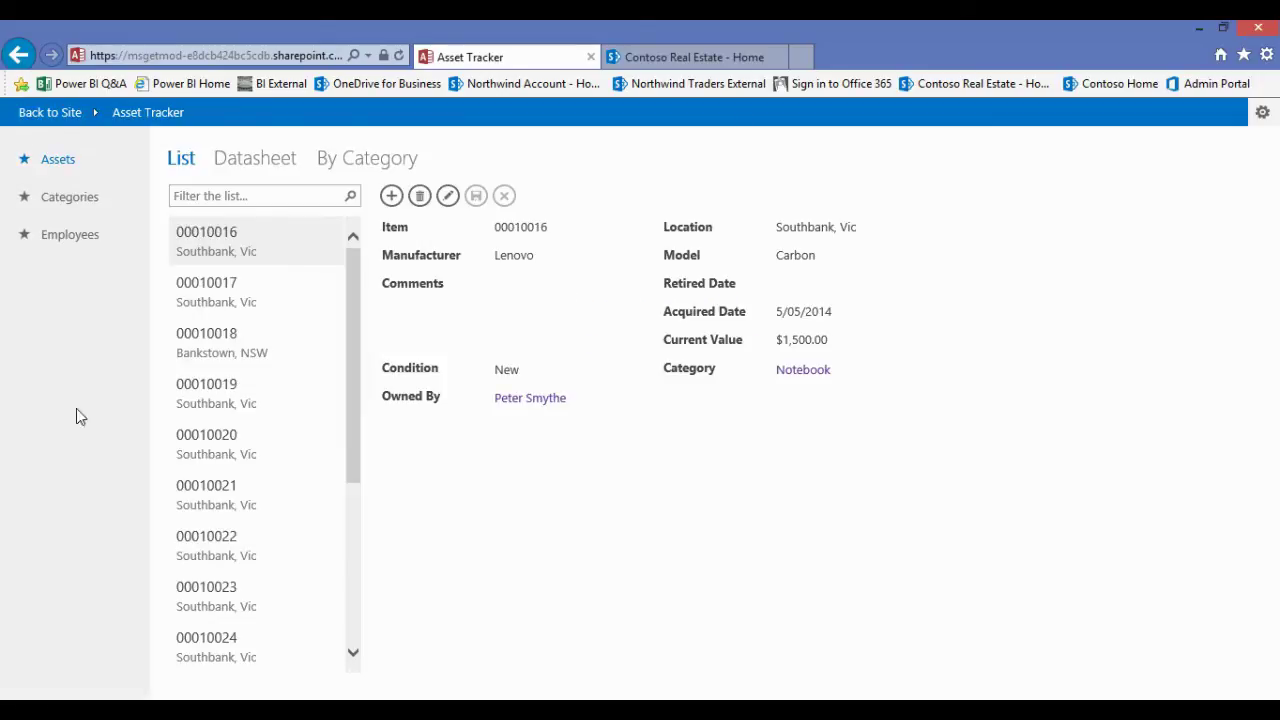
- Filter the asset list for item 10030, then clear the filter
click(271, 197)
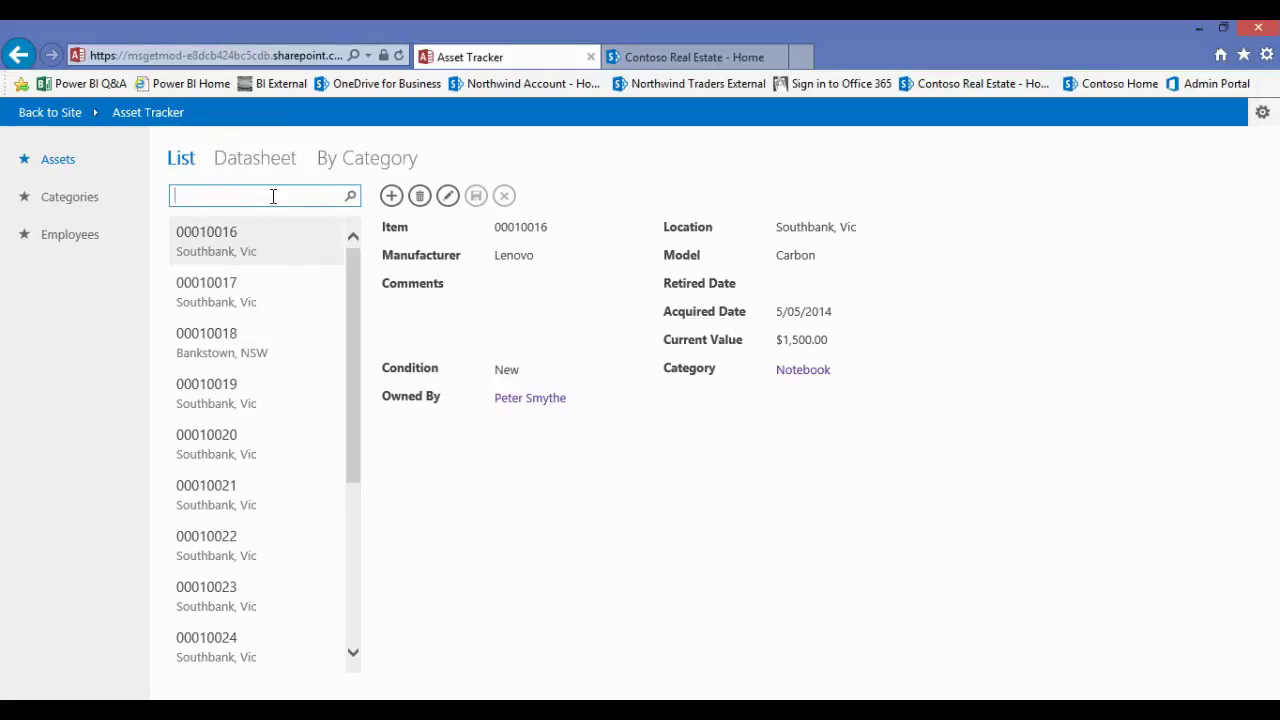
text(10039)
key(BackSpace)
text(0)
key(Return)
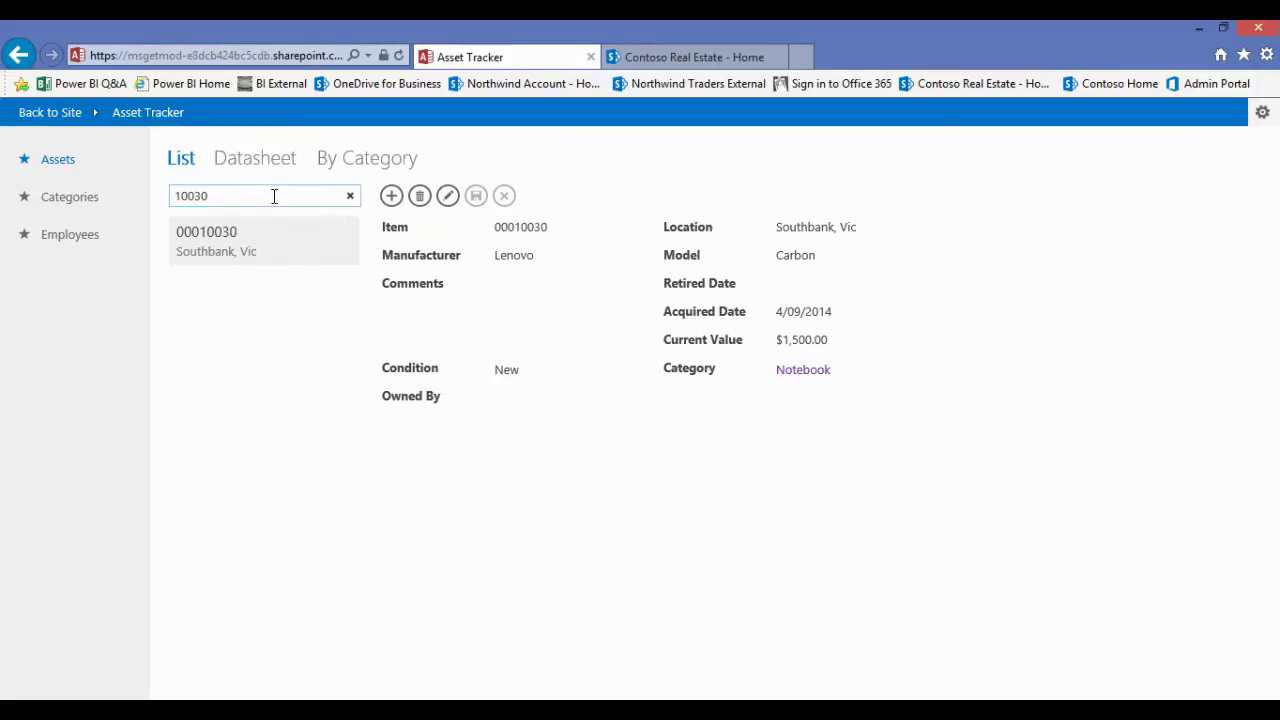
click(351, 197)
- View the assets grouped under the Tablet category
click(71, 211)
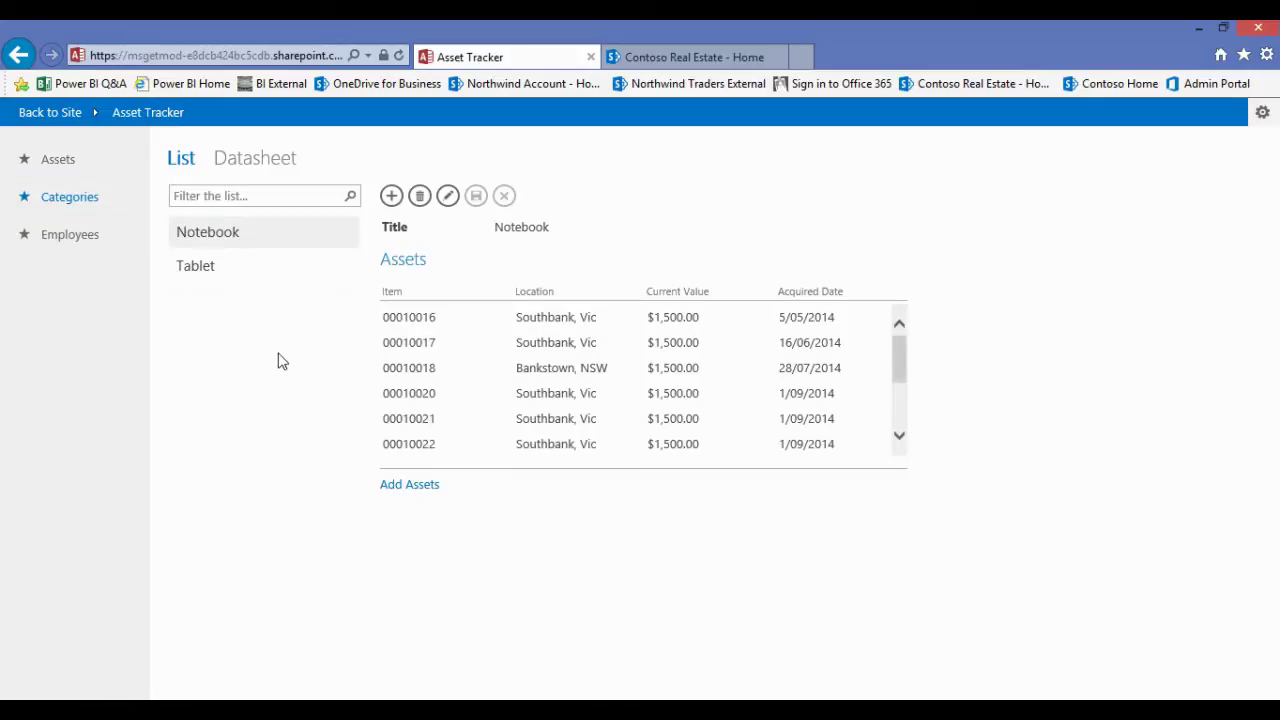
click(221, 271)
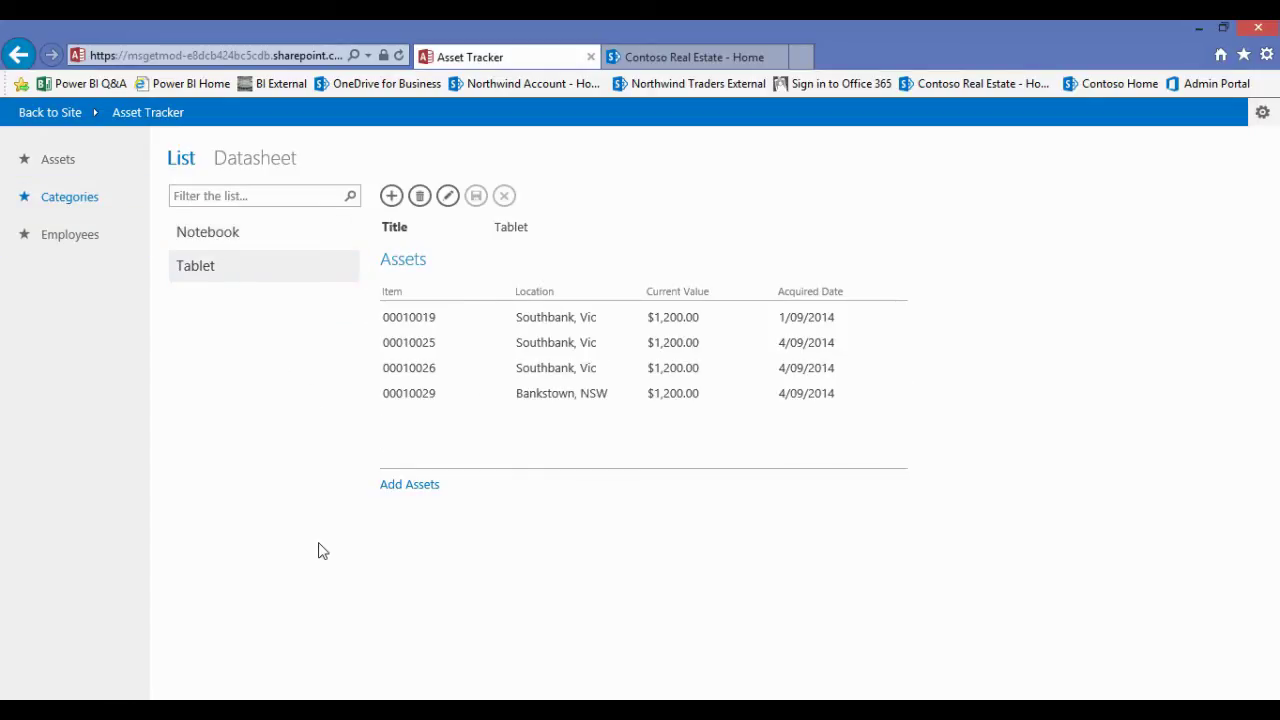
- Look up the Northwind Traders employee's record, inspect their asset 00010016, and return to the asset list
click(68, 238)
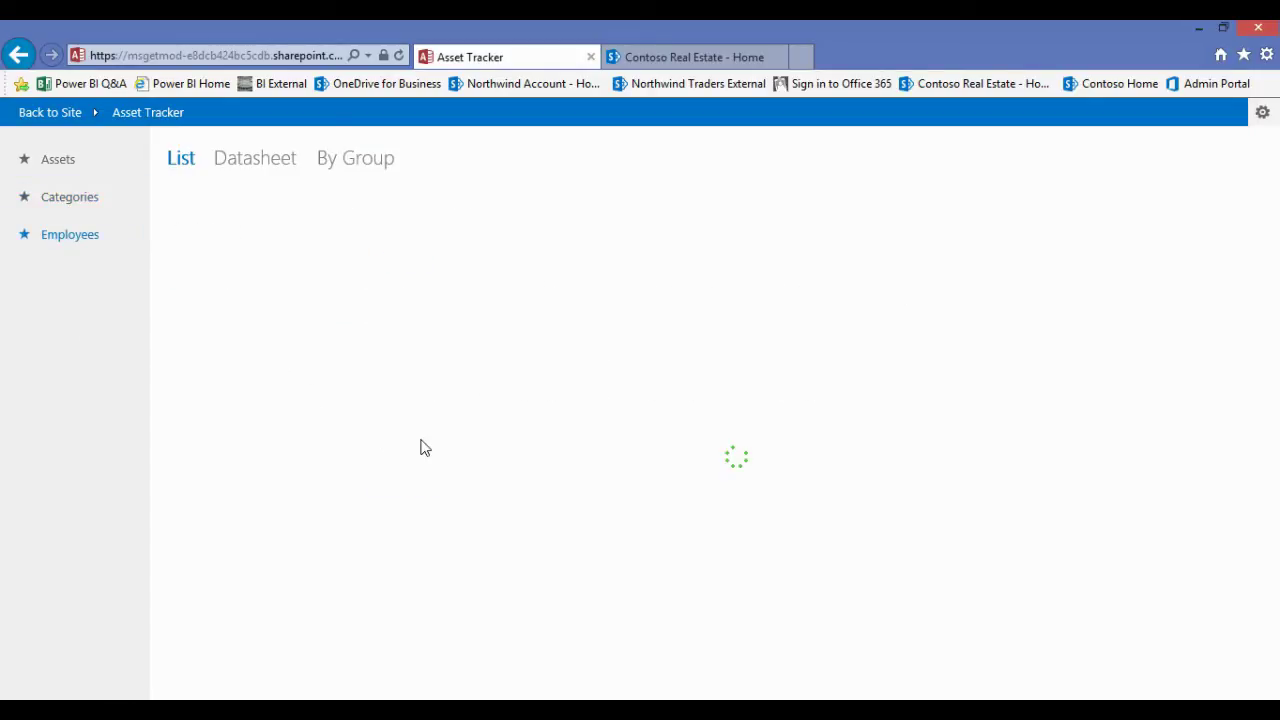
click(286, 298)
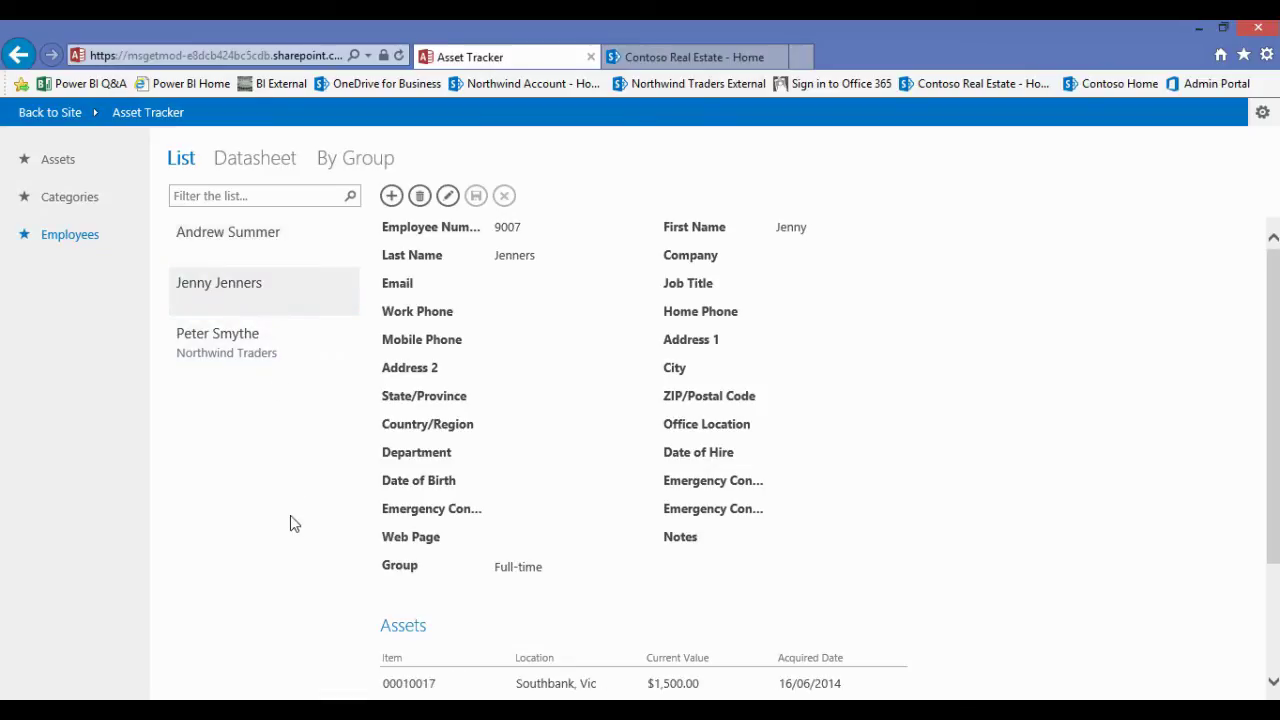
click(240, 338)
scroll(1018, 448, down, 2)
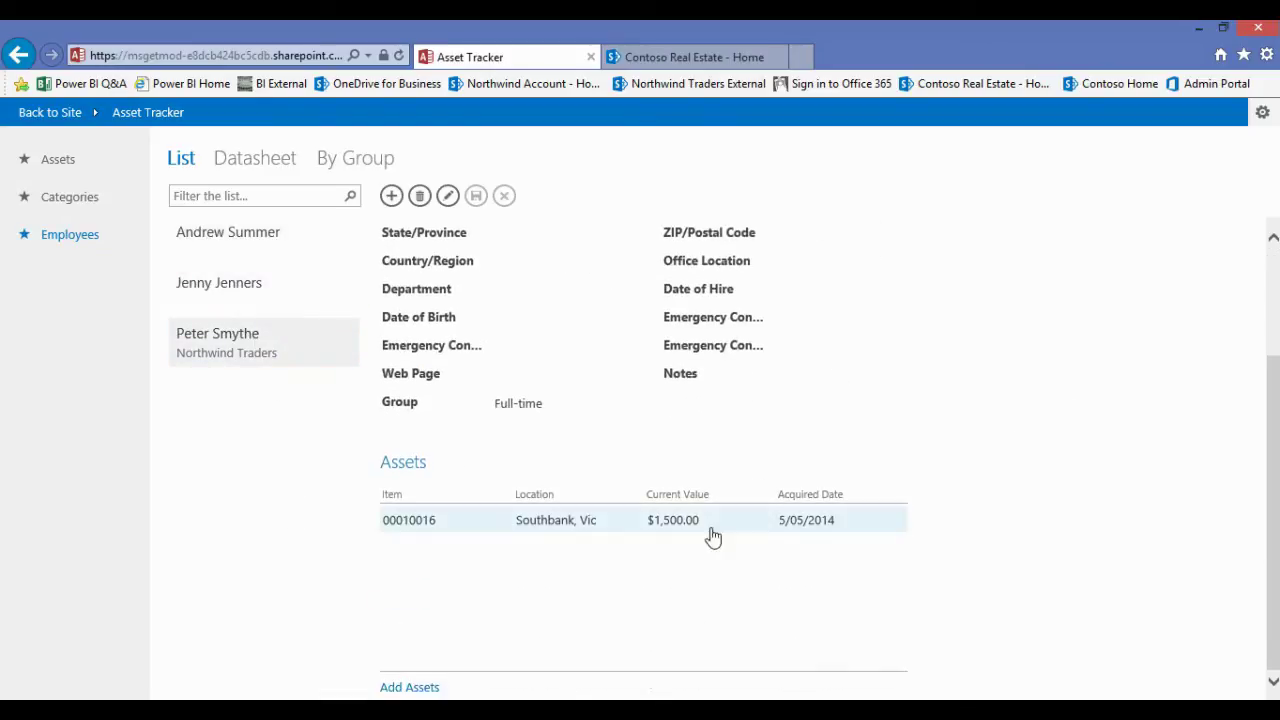
click(525, 522)
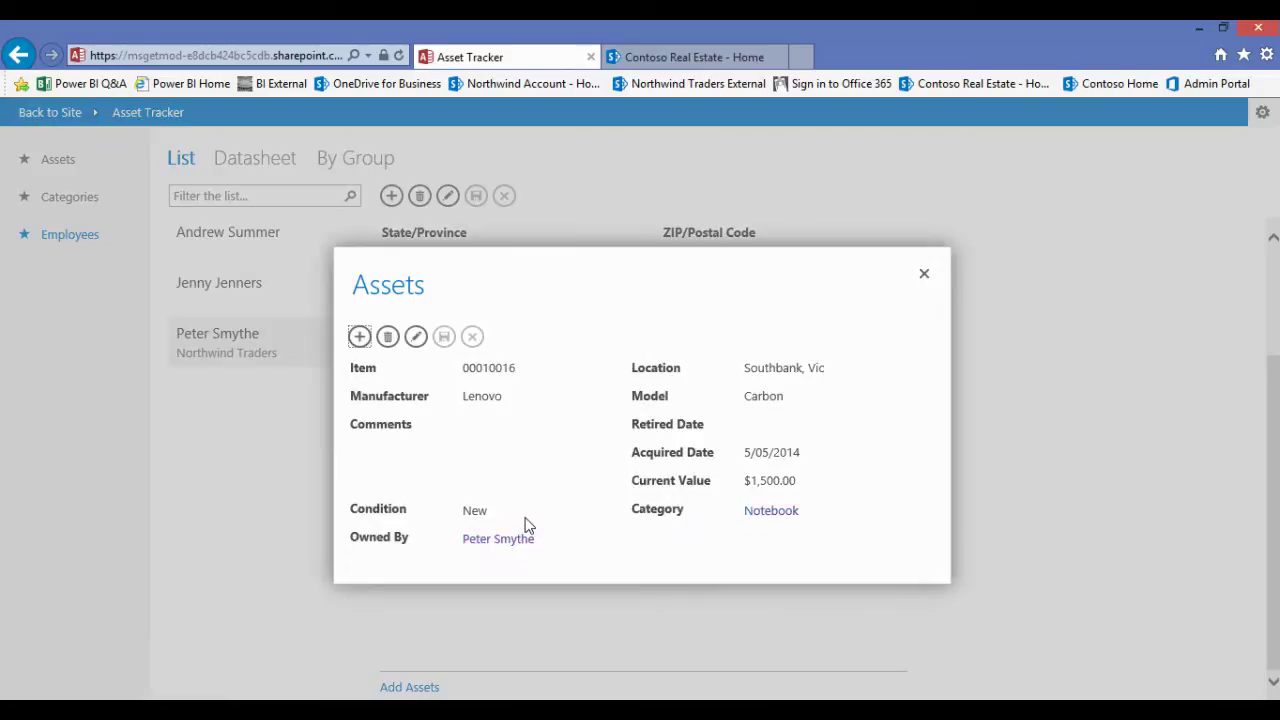
click(924, 277)
click(80, 166)
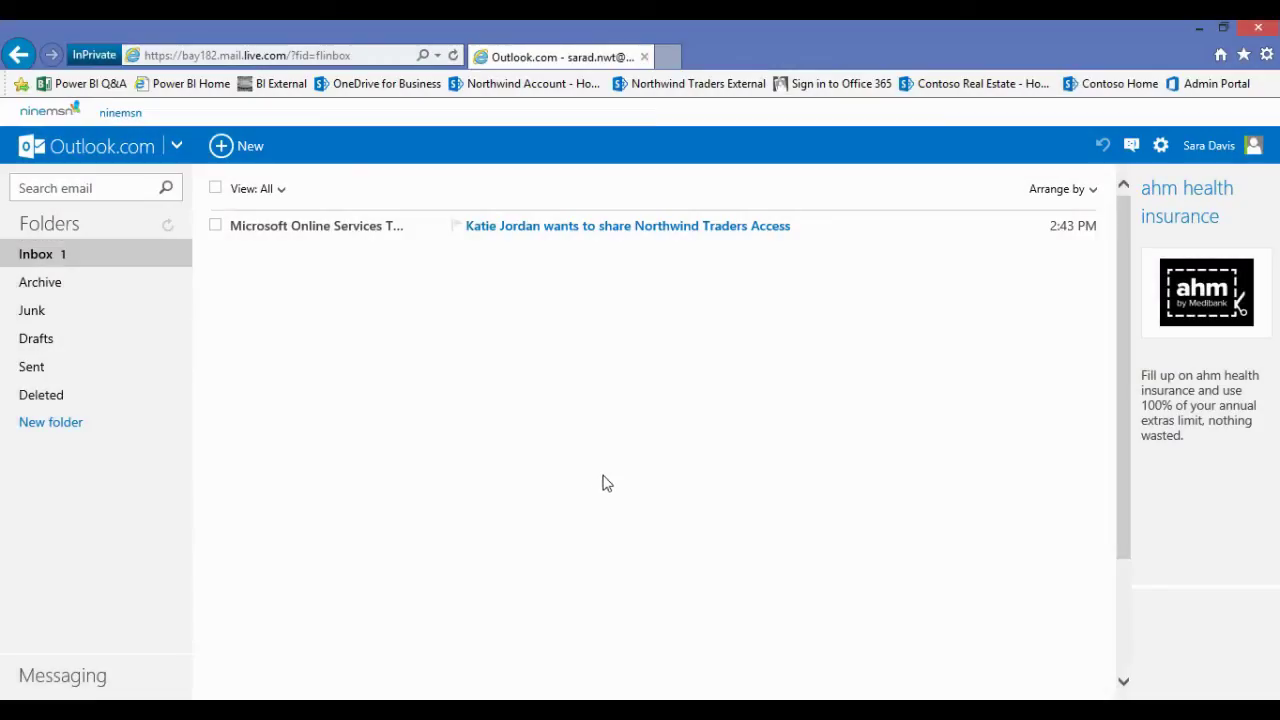
- Open the Northwind Traders Access invitation in the Outlook.com inbox and accept it with the Microsoft account
click(638, 228)
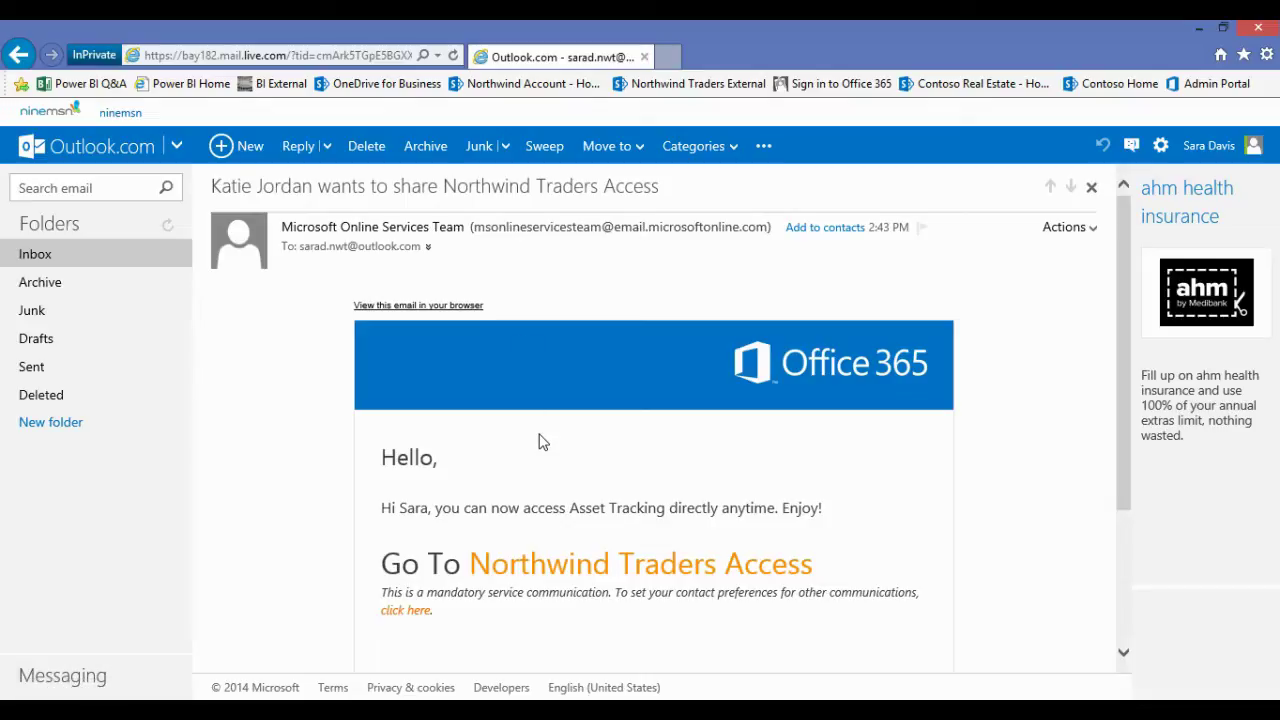
scroll(540, 441, down, 1)
scroll(540, 441, down, 2)
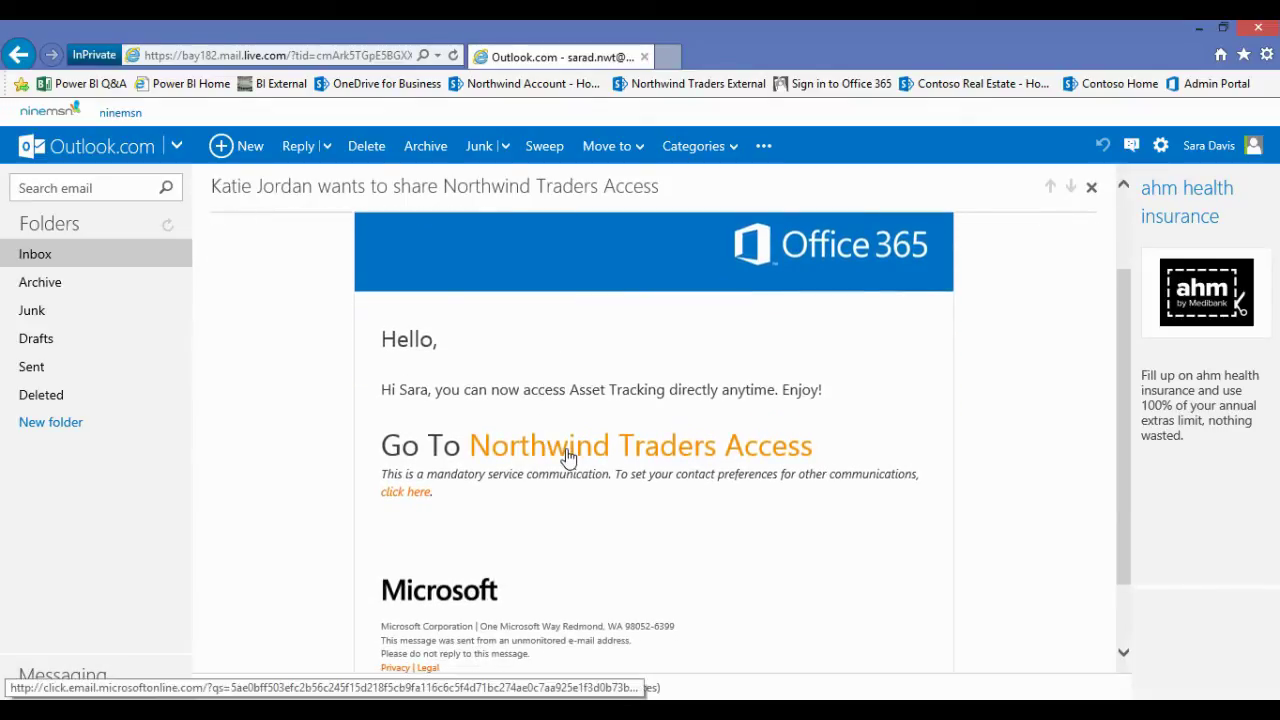
click(567, 455)
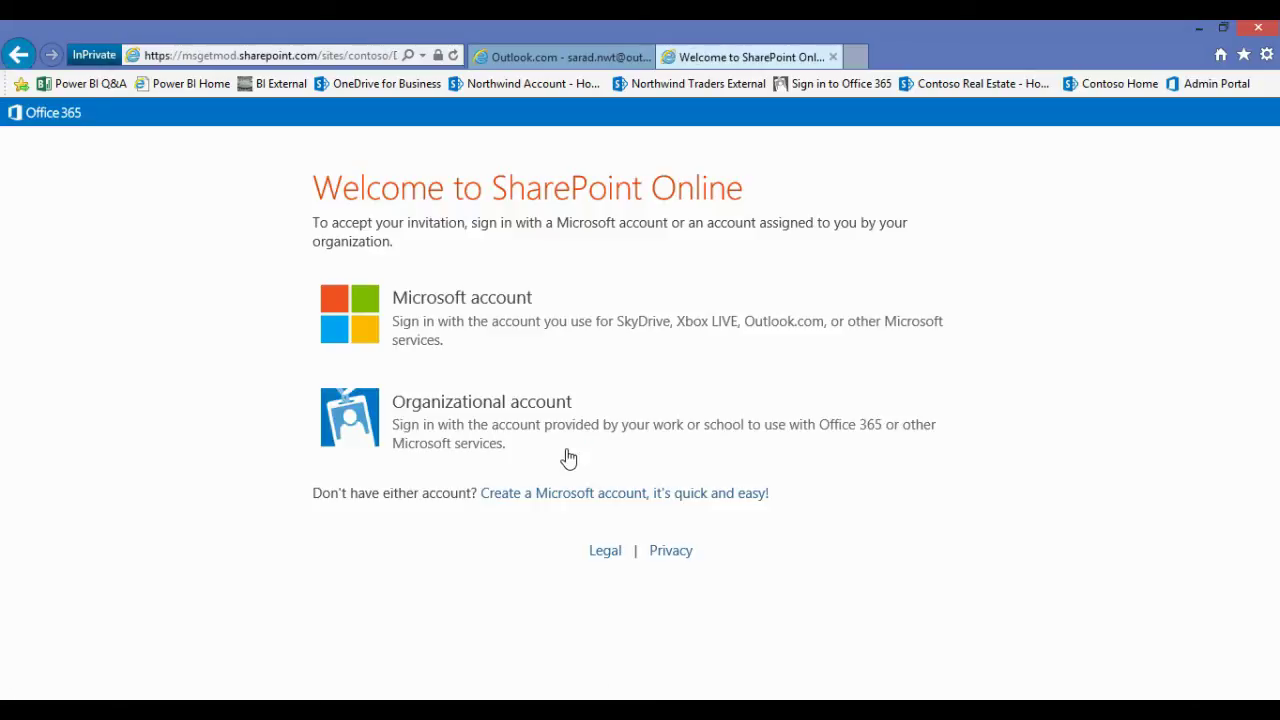
click(430, 305)
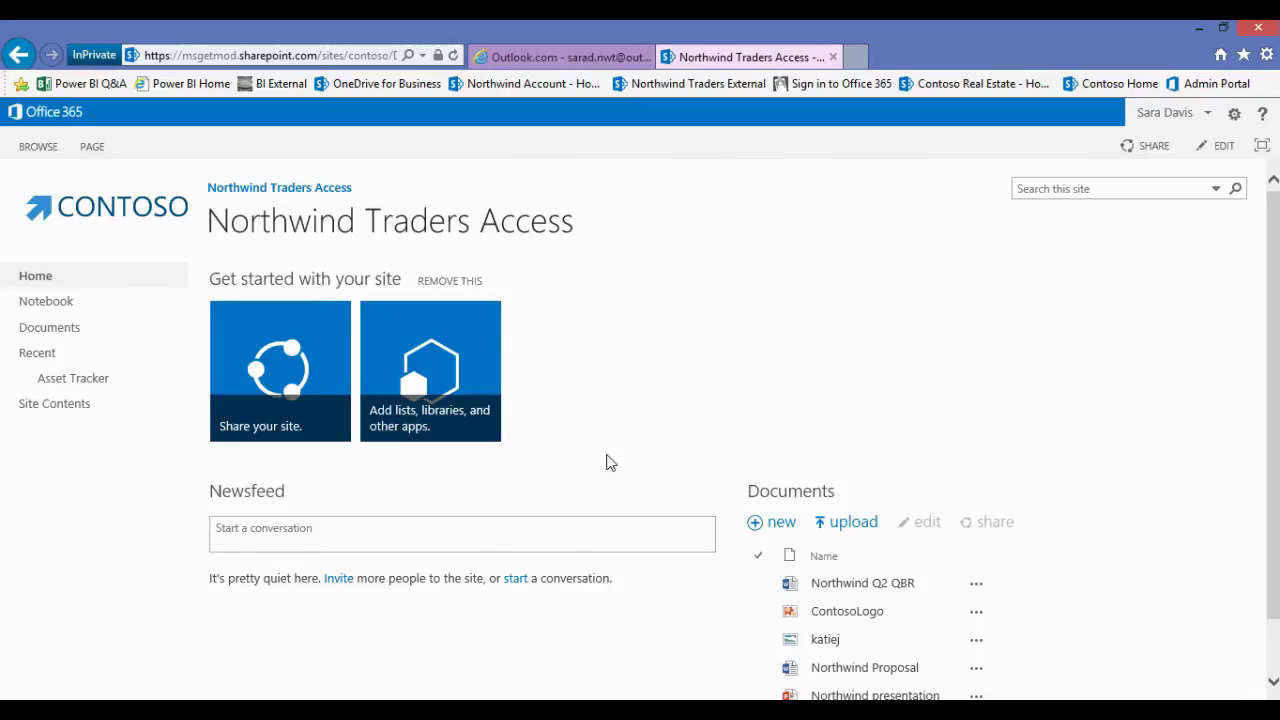
- Check the signed-in account options on the shared site, then open the Asset Tracker app
click(1209, 116)
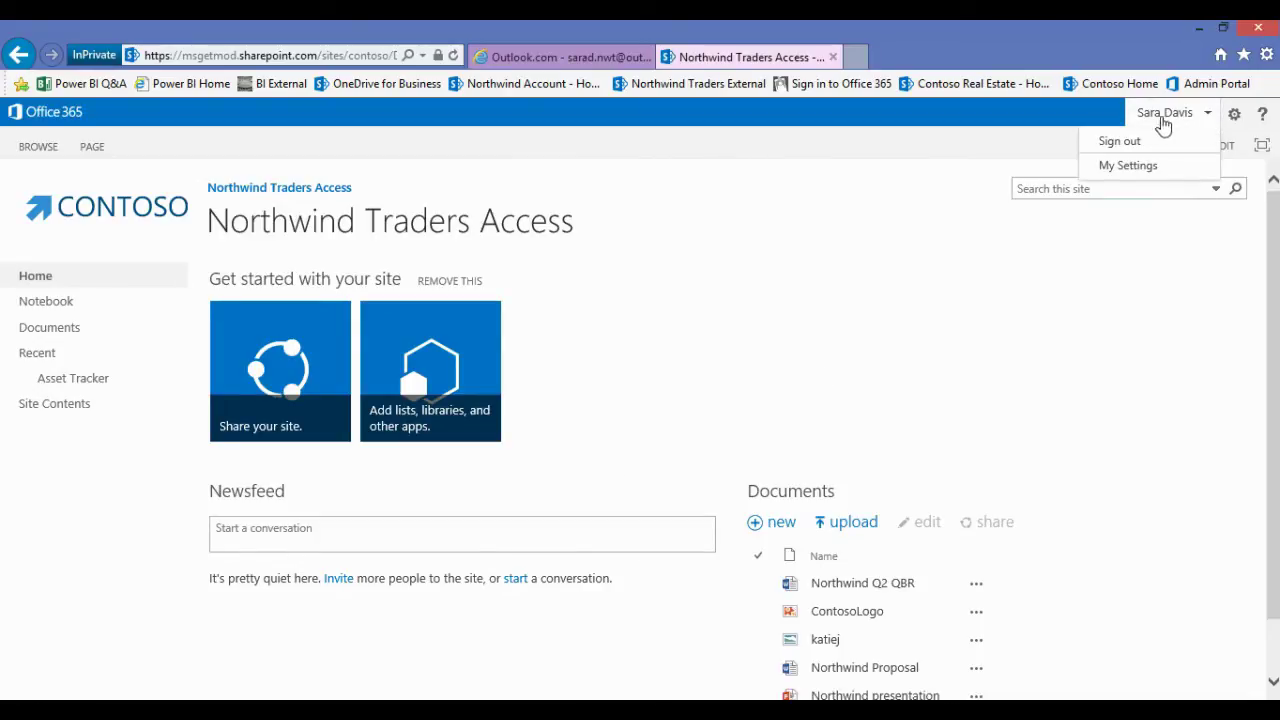
click(777, 233)
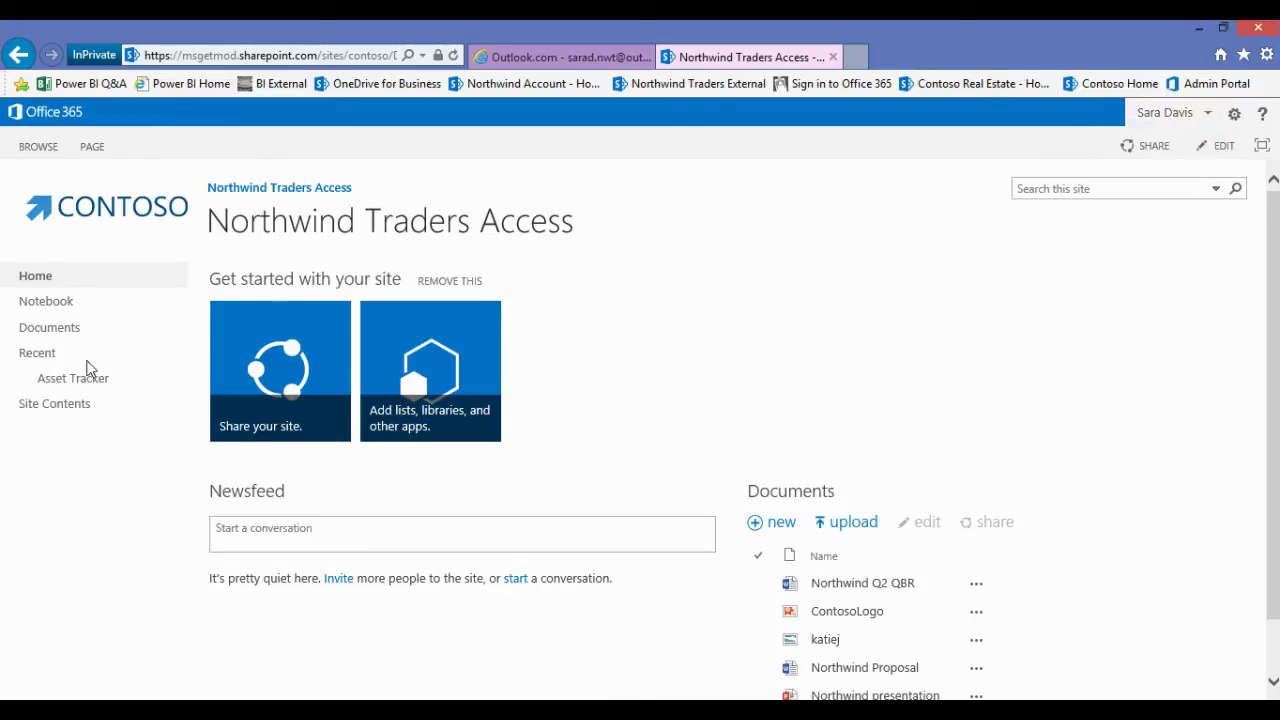
click(47, 390)
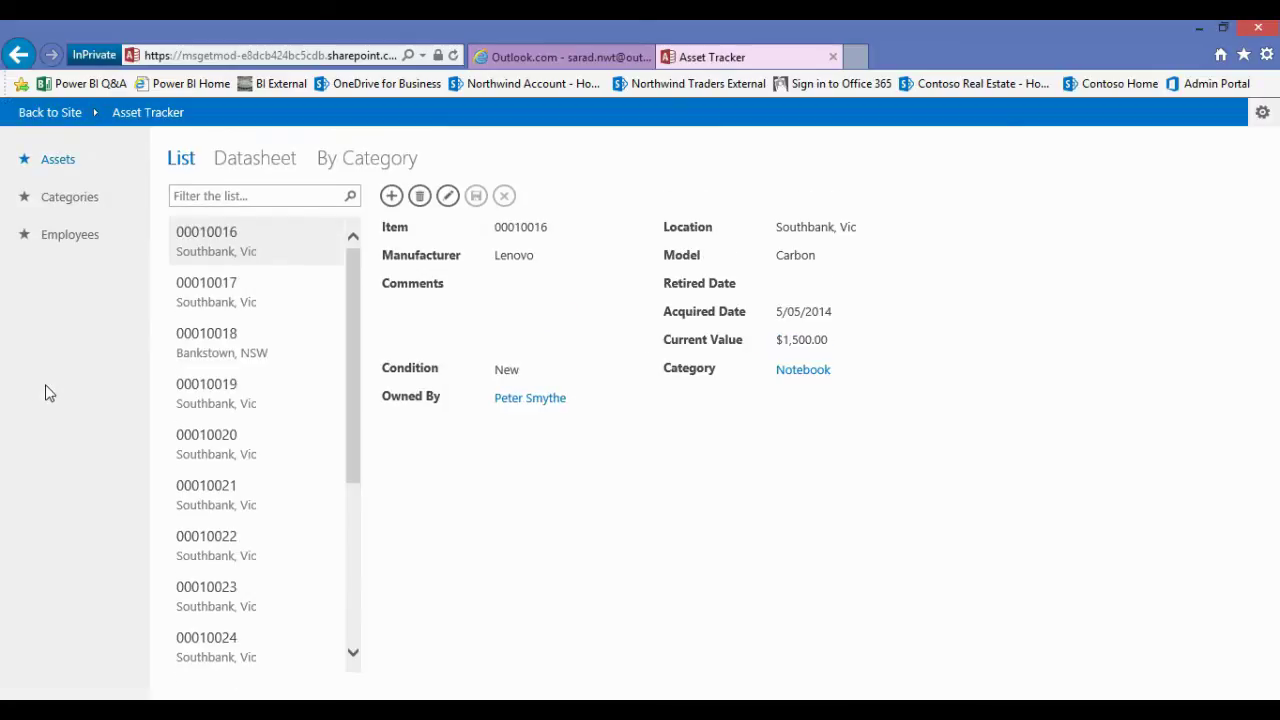
- View the details of assets 00010017, 00010018 and 00010019 in the list
click(201, 291)
click(238, 348)
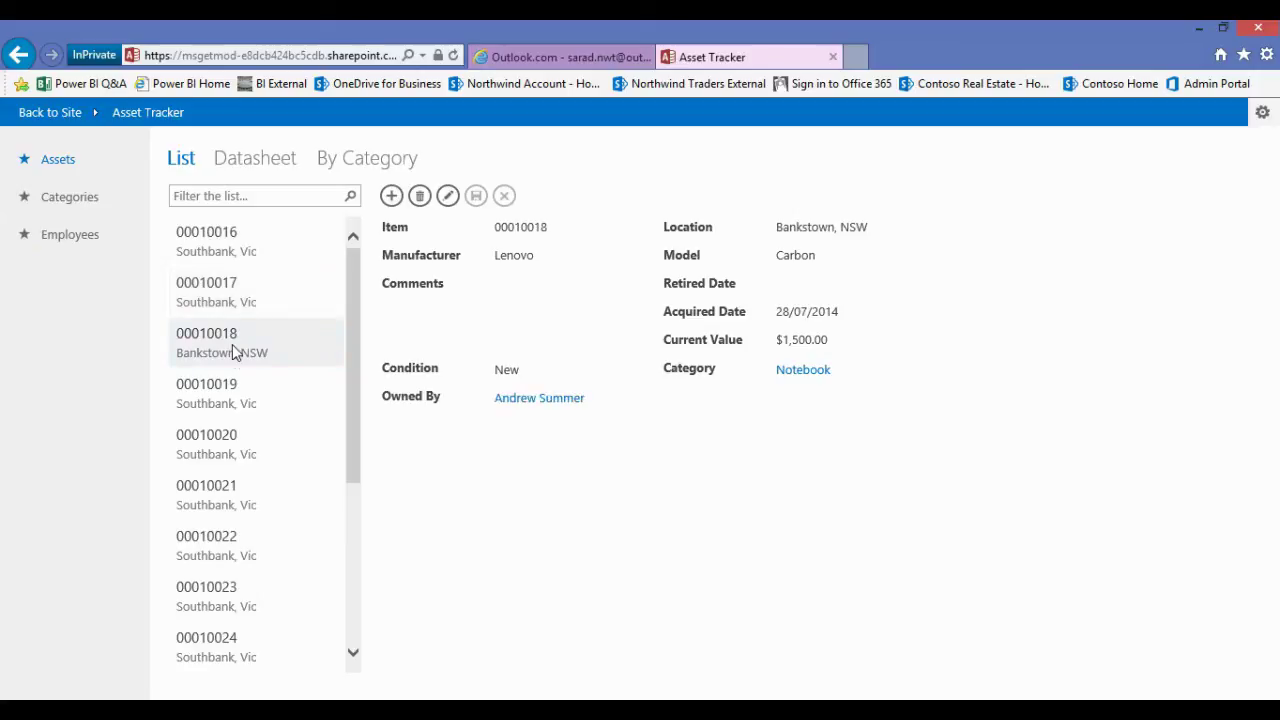
click(246, 408)
- Filter the asset list for item 10018, then clear the filter
click(245, 196)
text(1)
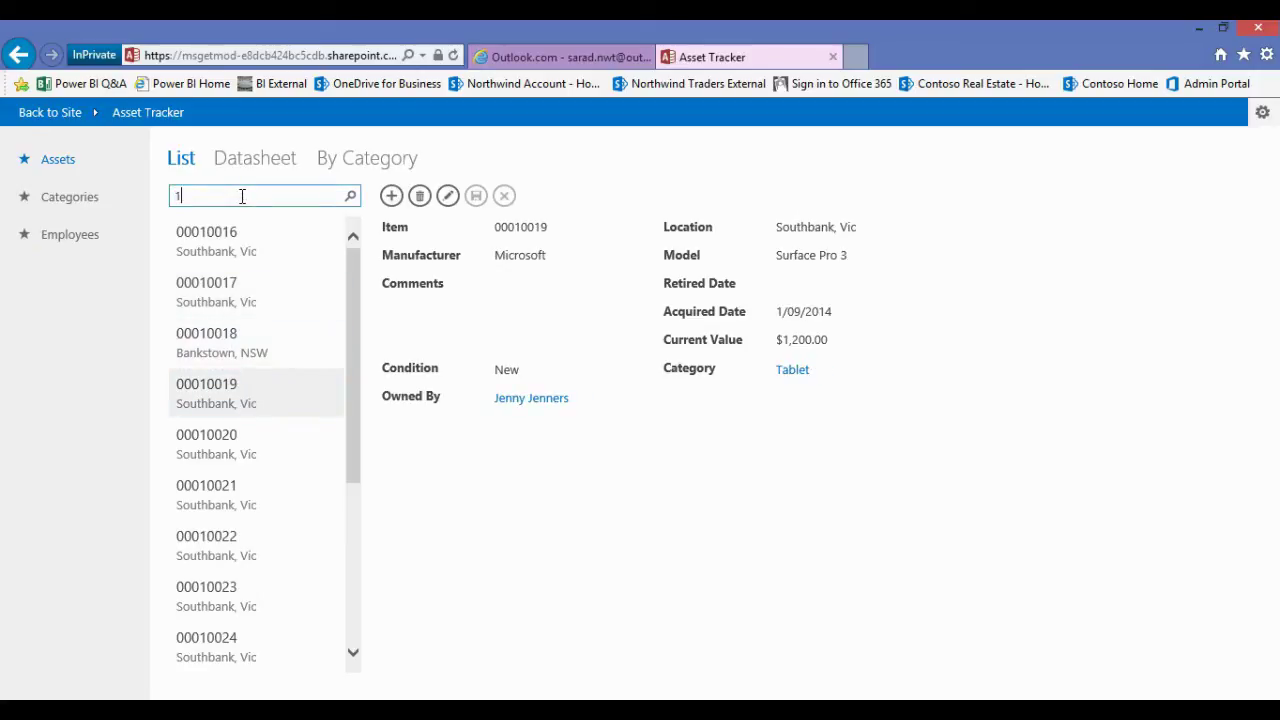
text(0018)
key(Return)
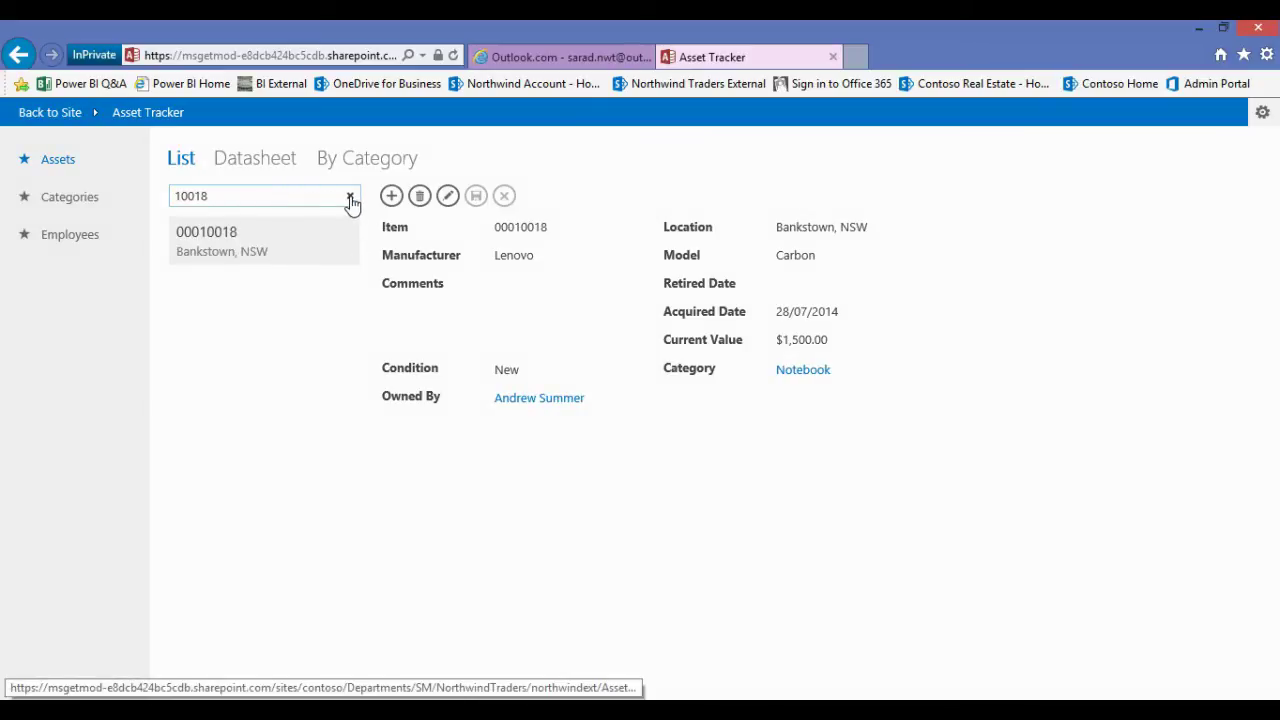
click(350, 197)
- Open asset 00010019 from the assets section of the second employee's record
click(66, 238)
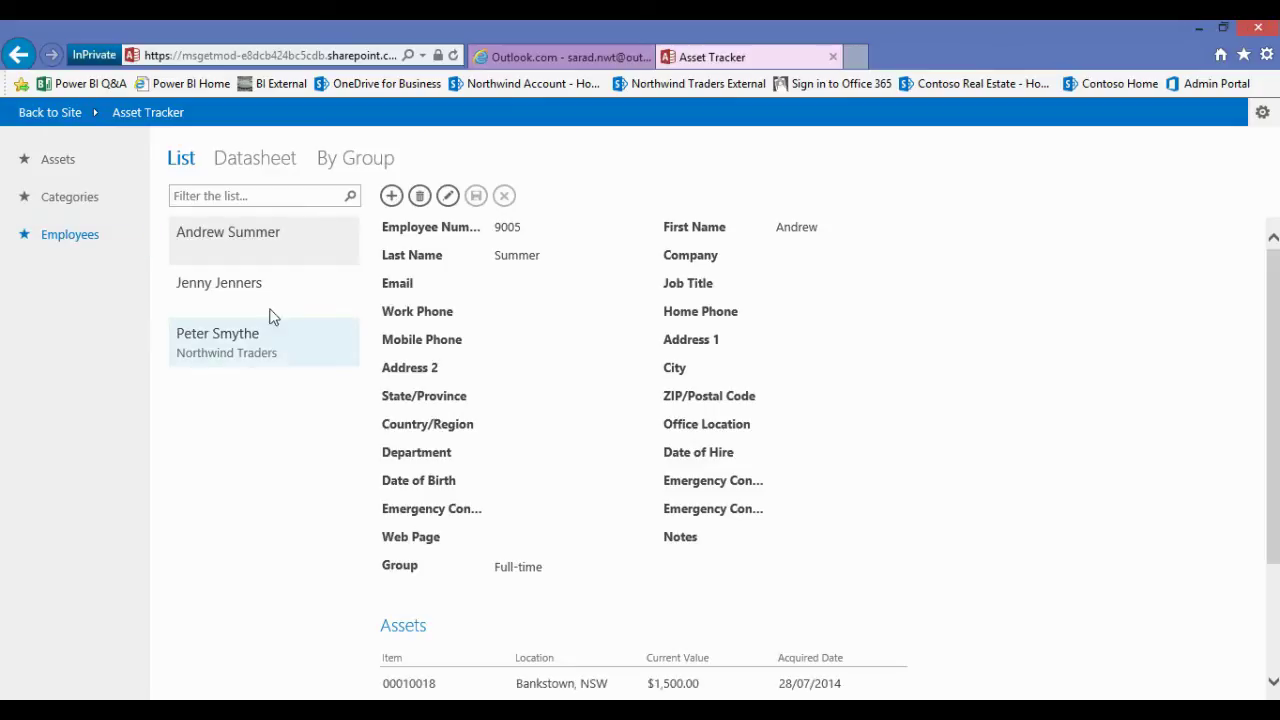
click(259, 282)
scroll(600, 540, down, 2)
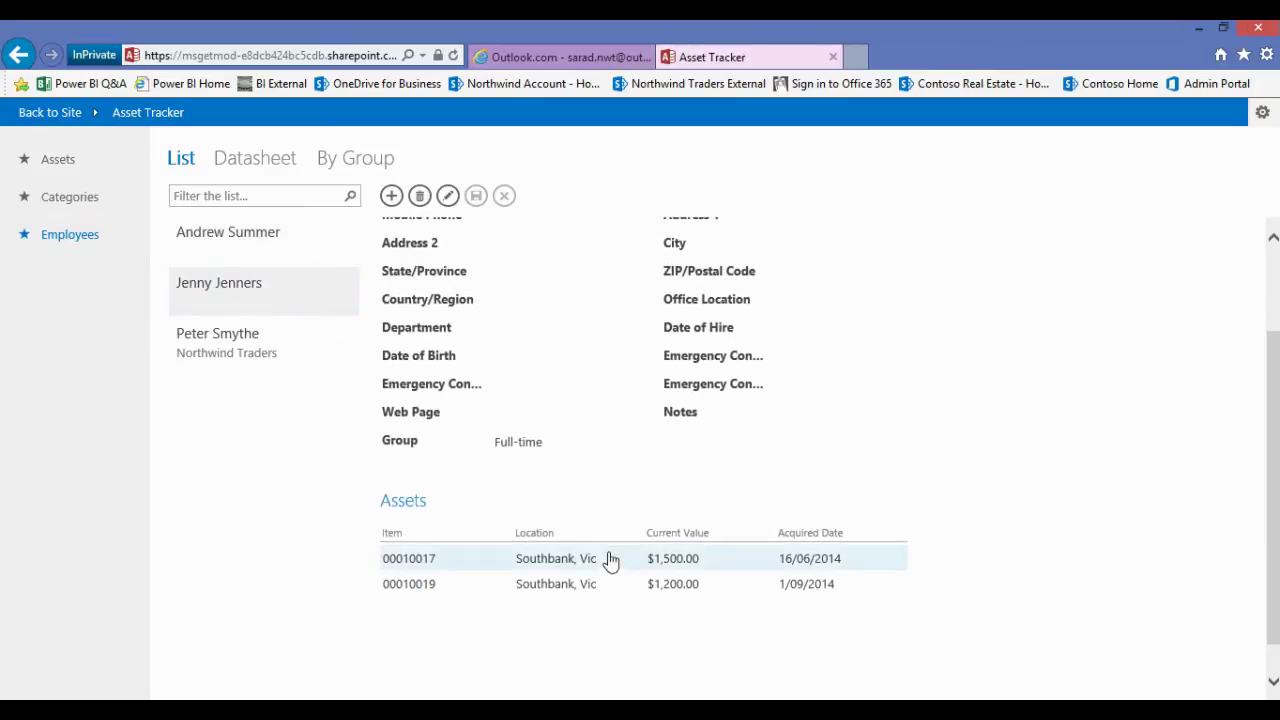
click(578, 592)
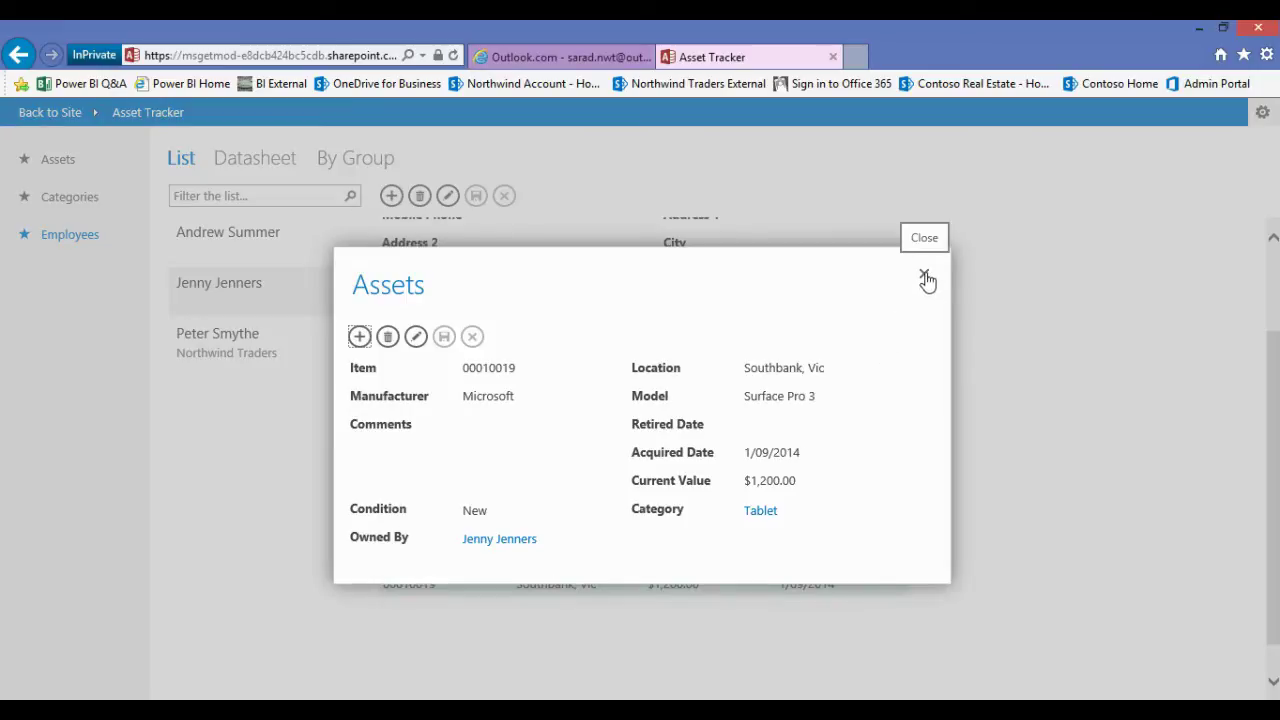
- Add the comment "In for repair." to asset 00010019, save the record and close it
click(414, 339)
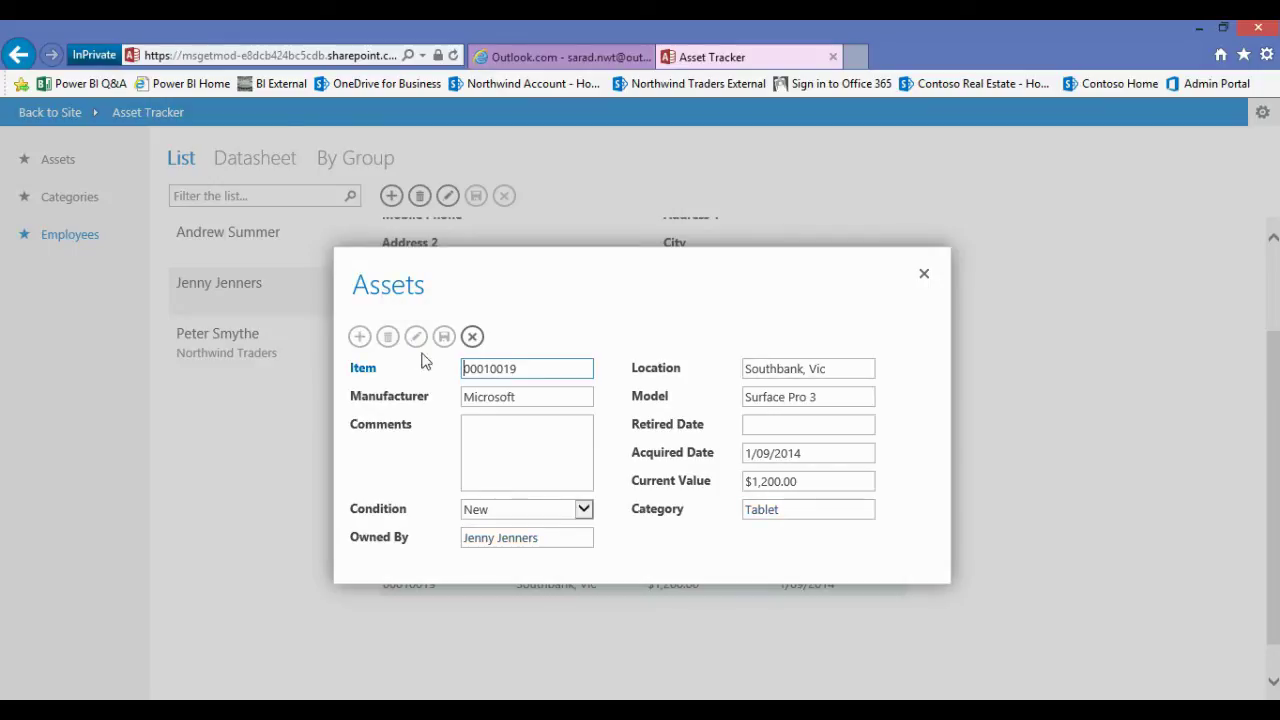
click(490, 439)
text(In for repai)
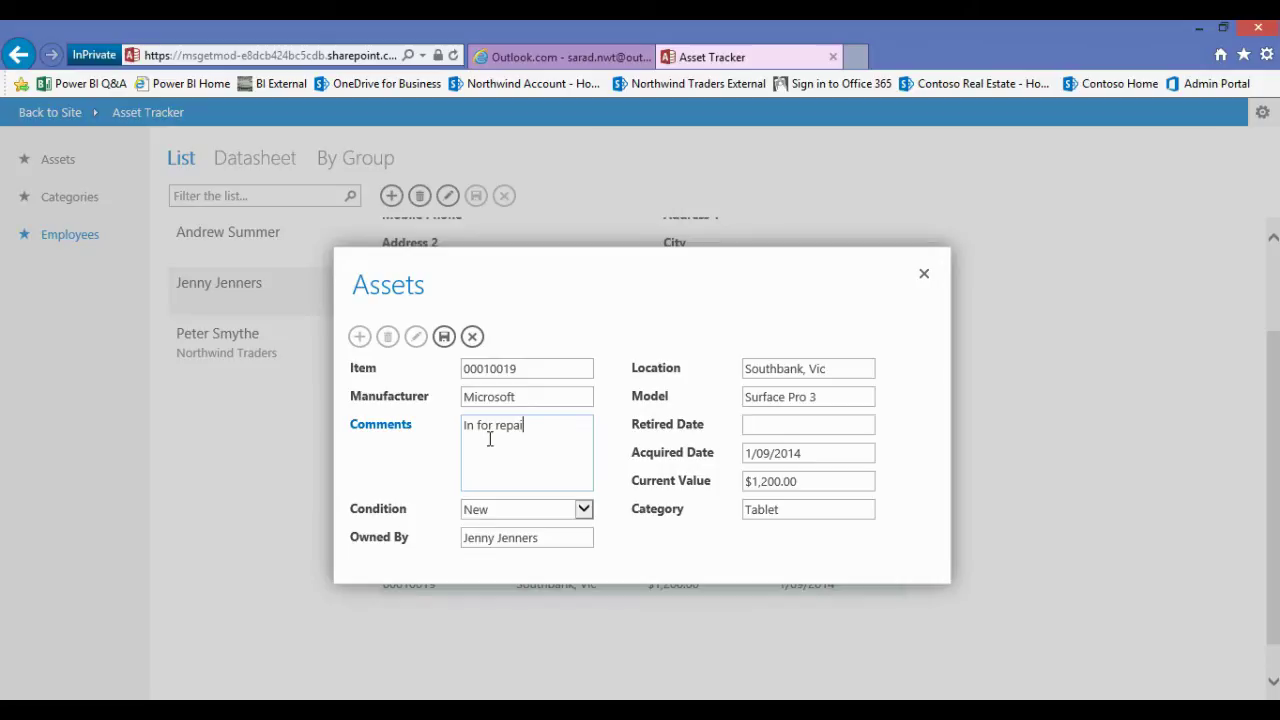
text(r.)
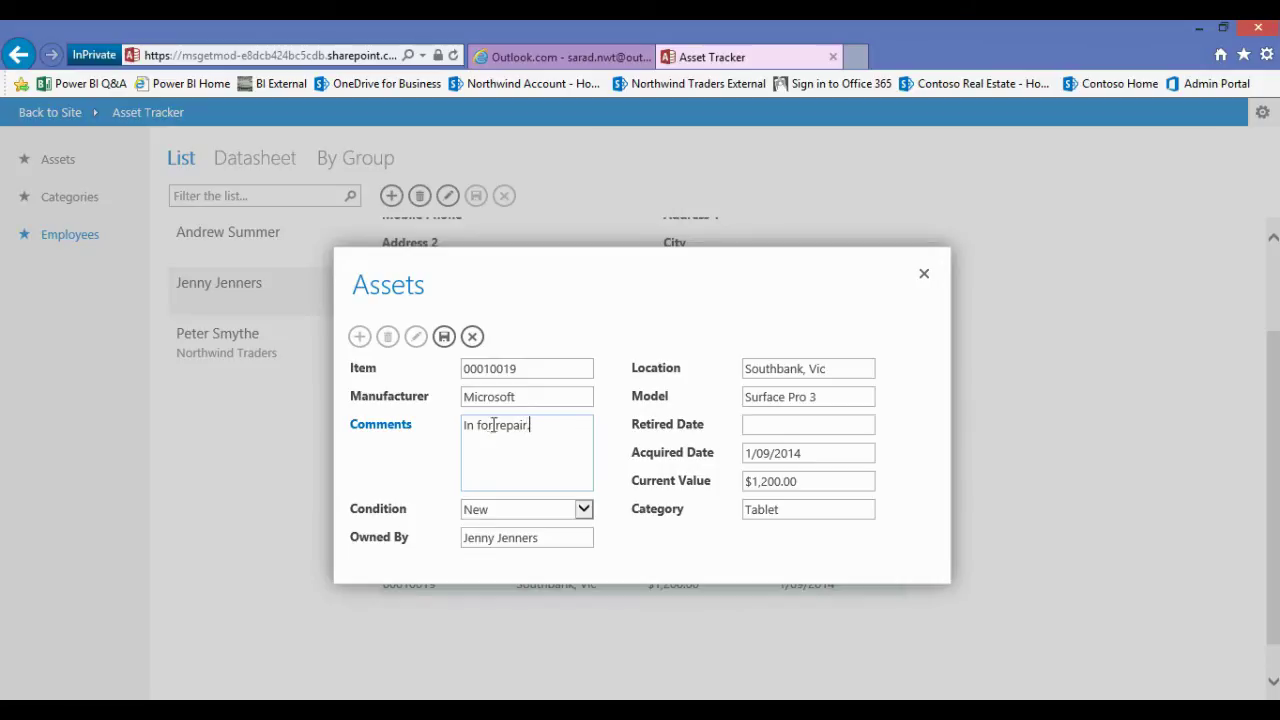
click(445, 337)
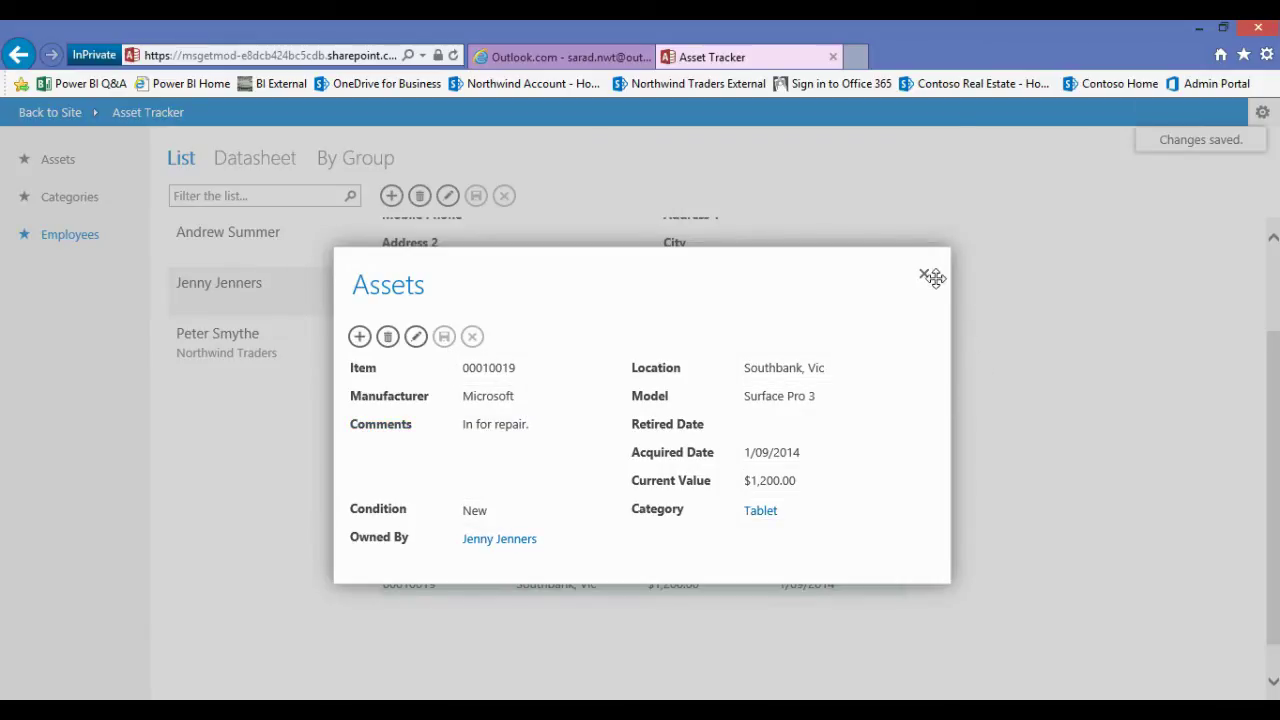
click(924, 275)
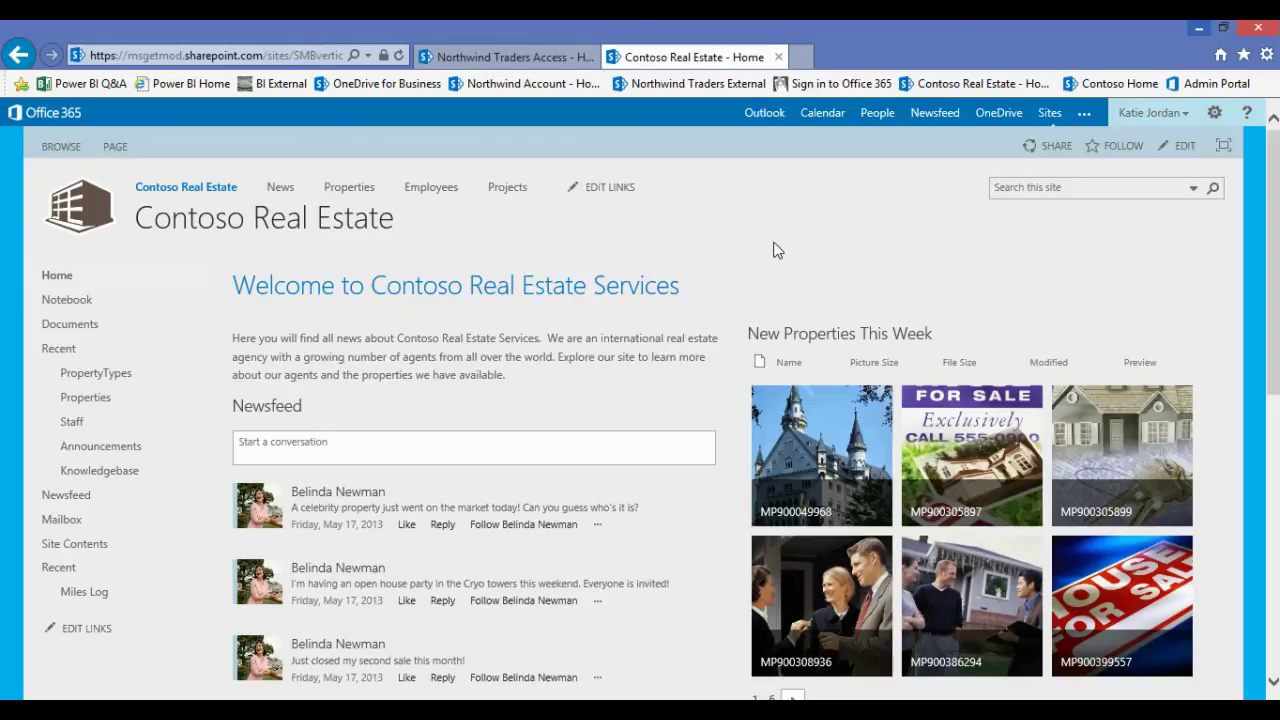
- Open the Miles Log app and add a trip with odometer start 26,098 and odometer end 26,195
click(75, 597)
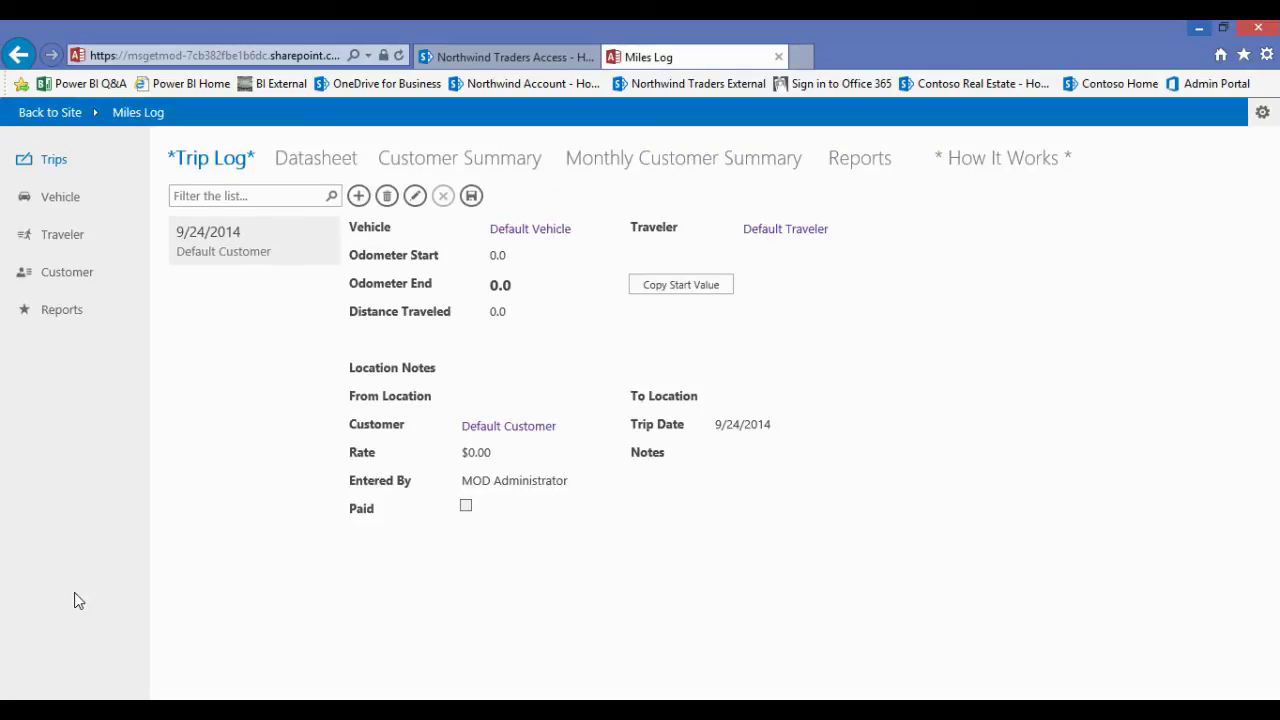
click(359, 196)
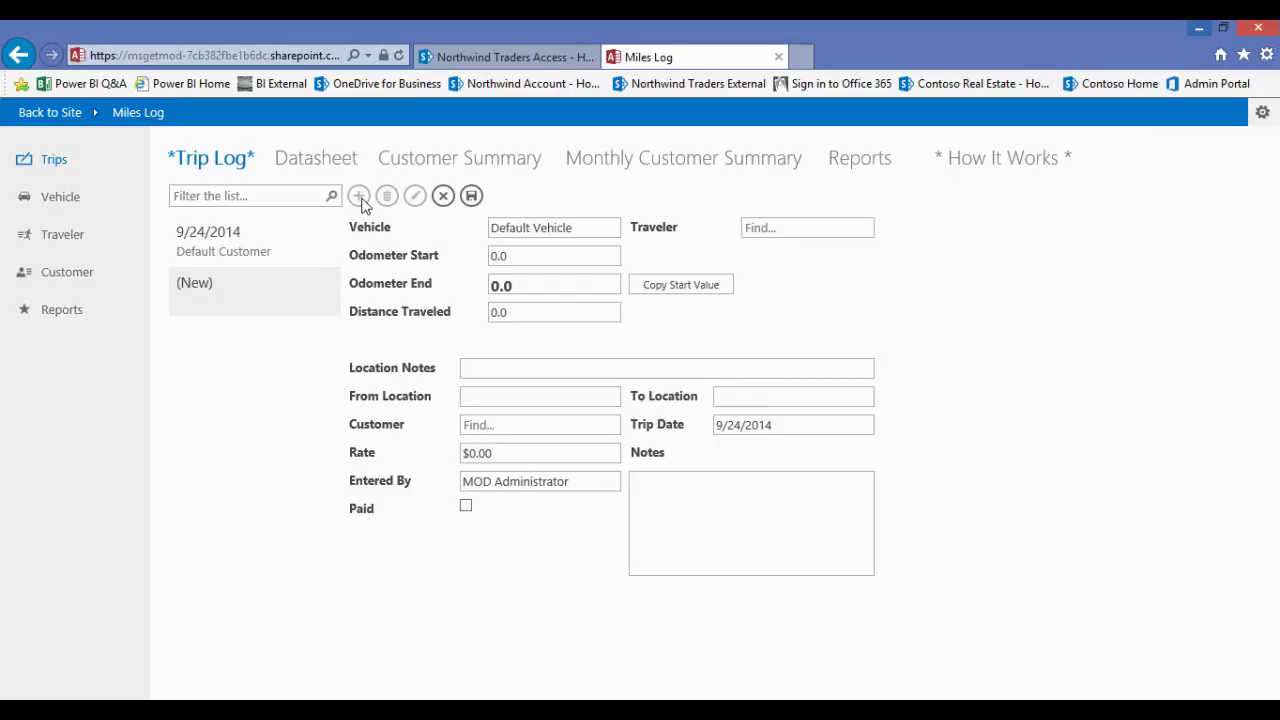
click(531, 256)
drag(531, 256, 490, 258)
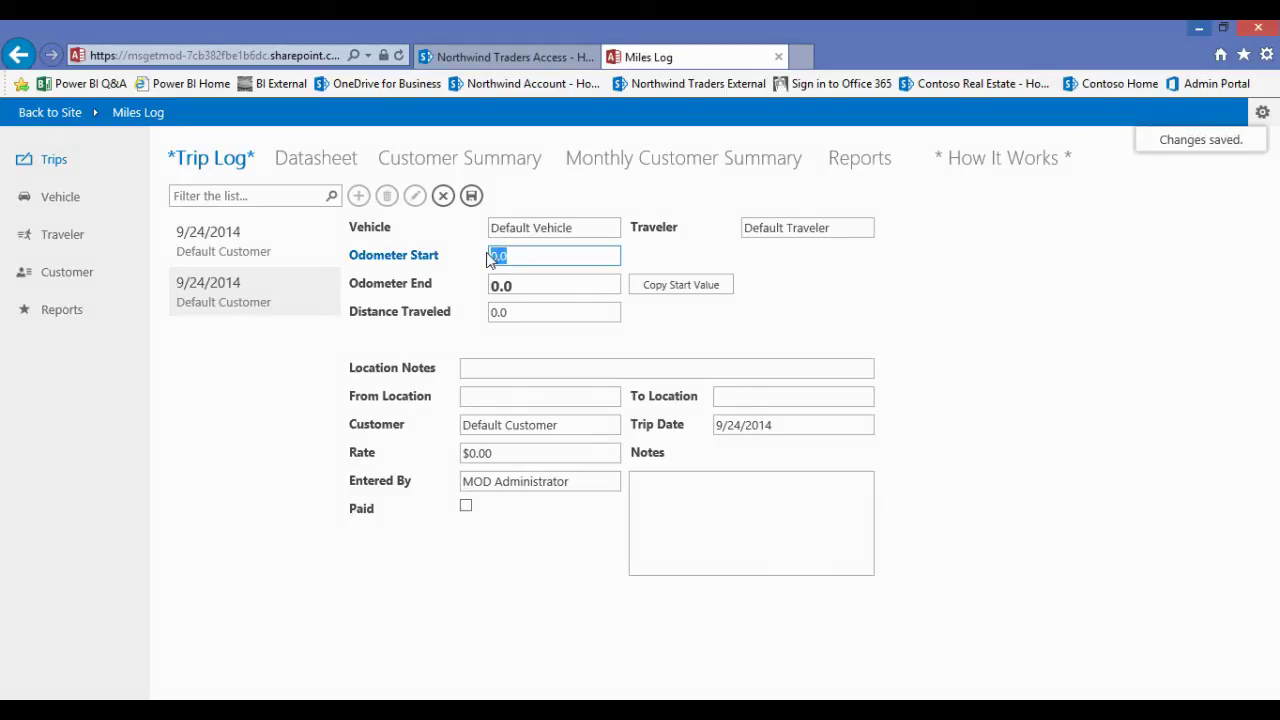
text(260098)
key(Tab)
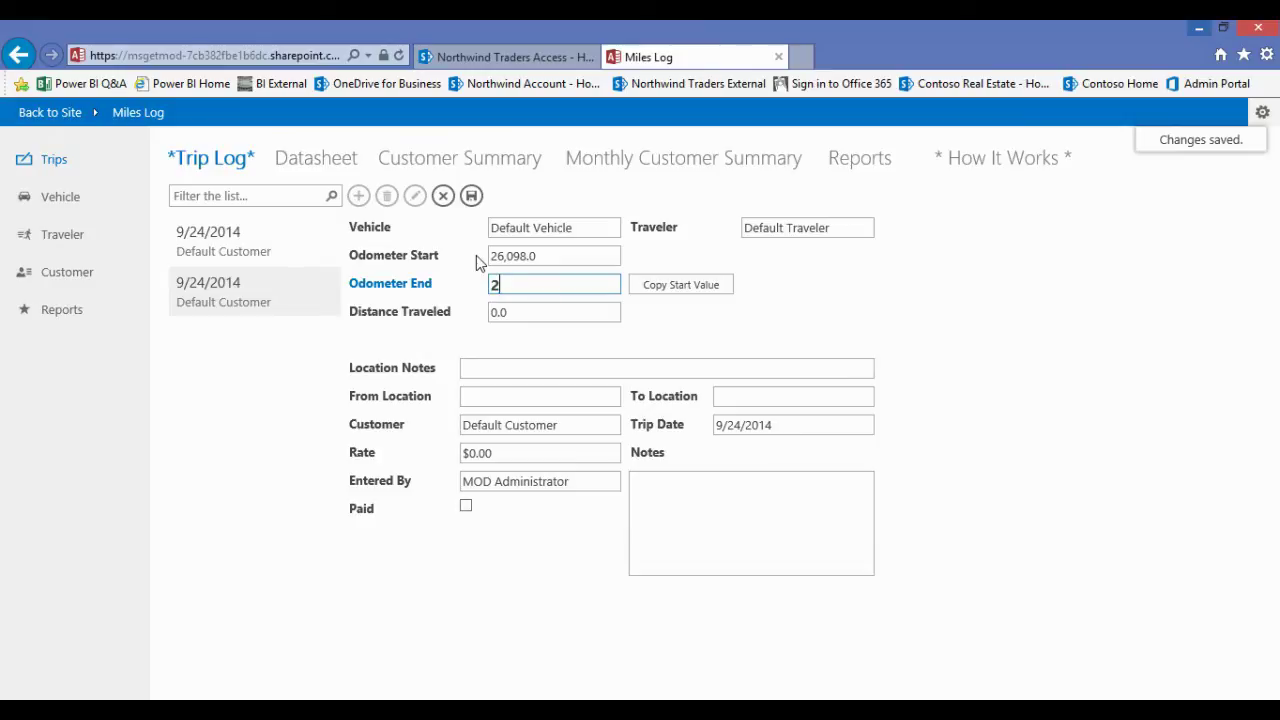
text(26,195)
key(Tab)
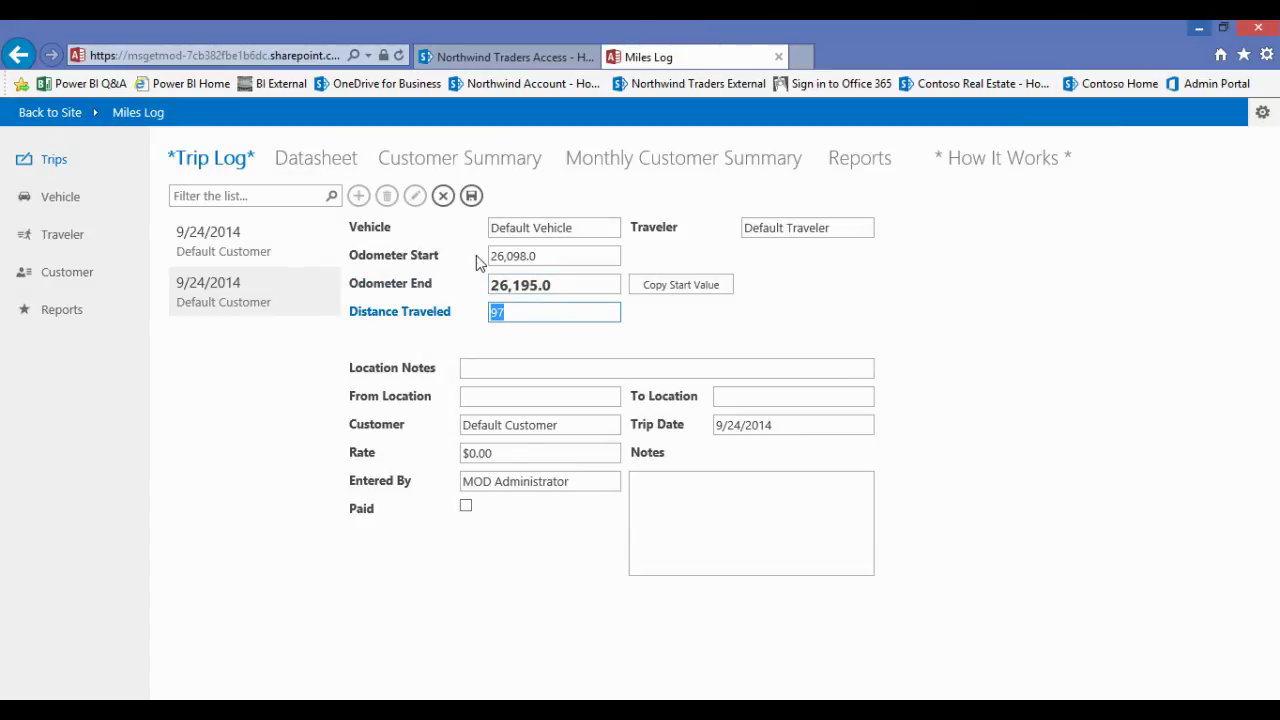
- Fill in the new trip's location notes as "Customer", from location as "Office" and to location as "City"
click(509, 368)
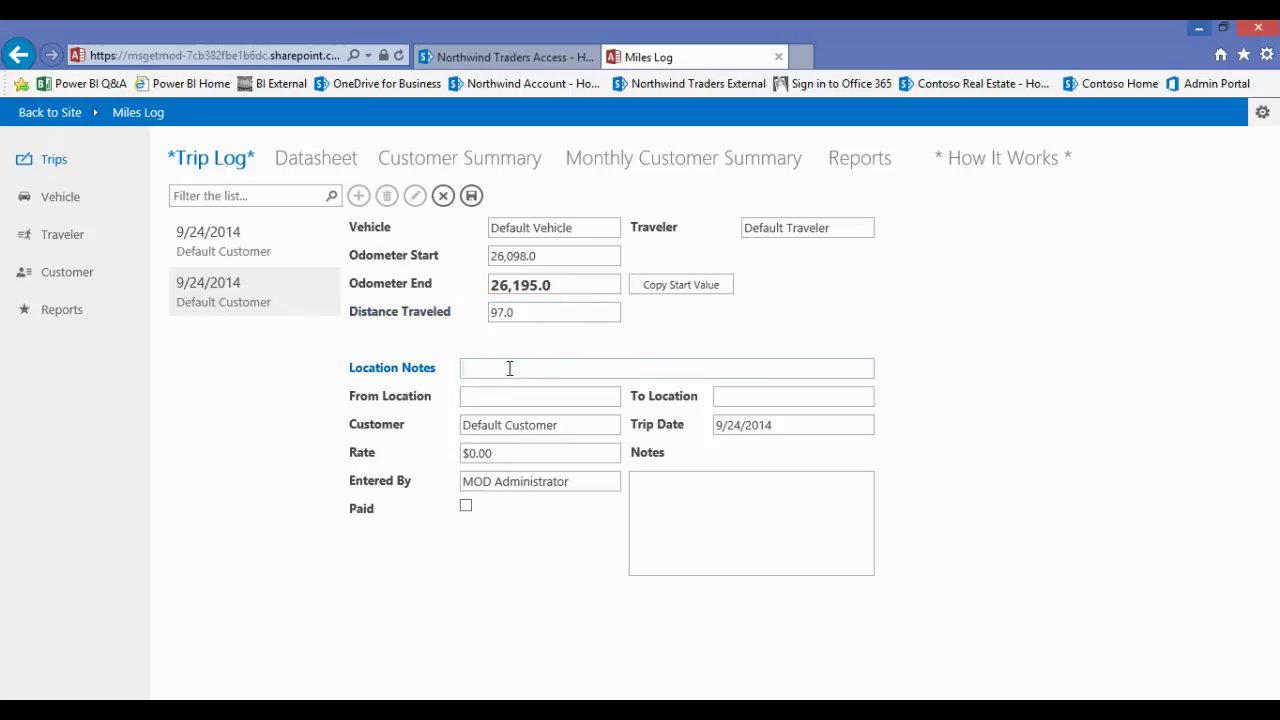
text(Customer)
key(Tab)
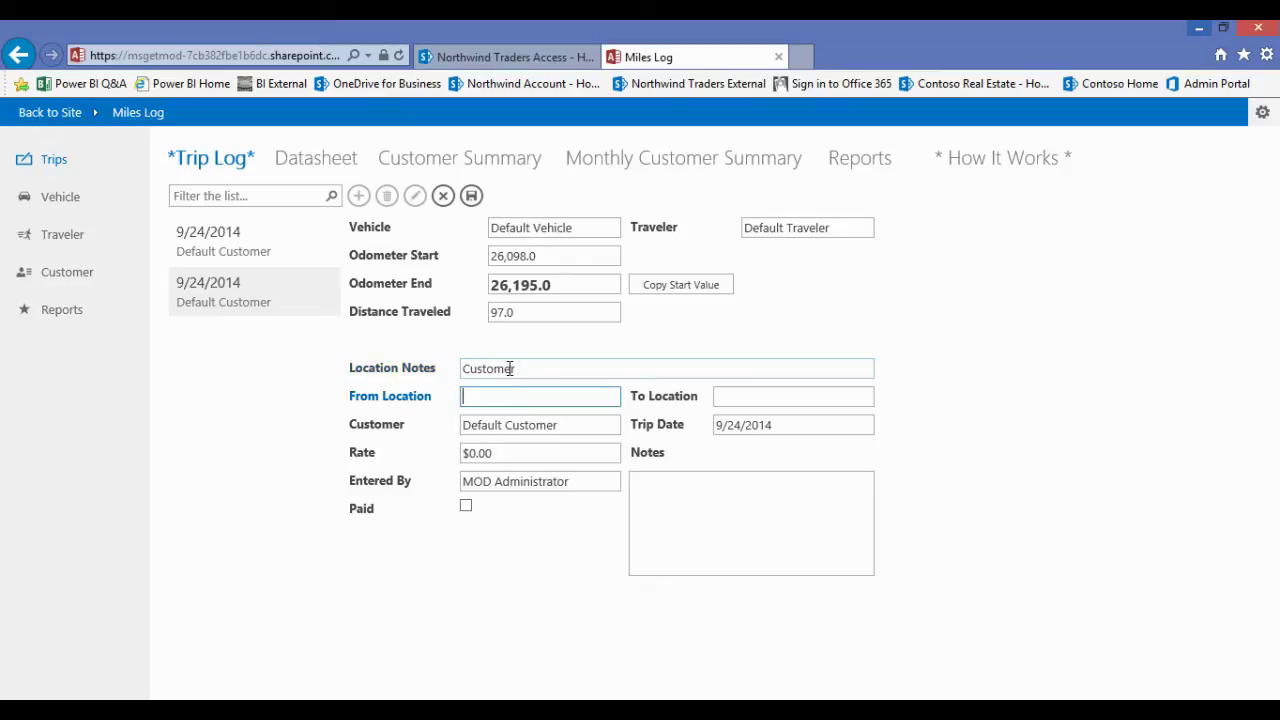
text(Office)
click(766, 394)
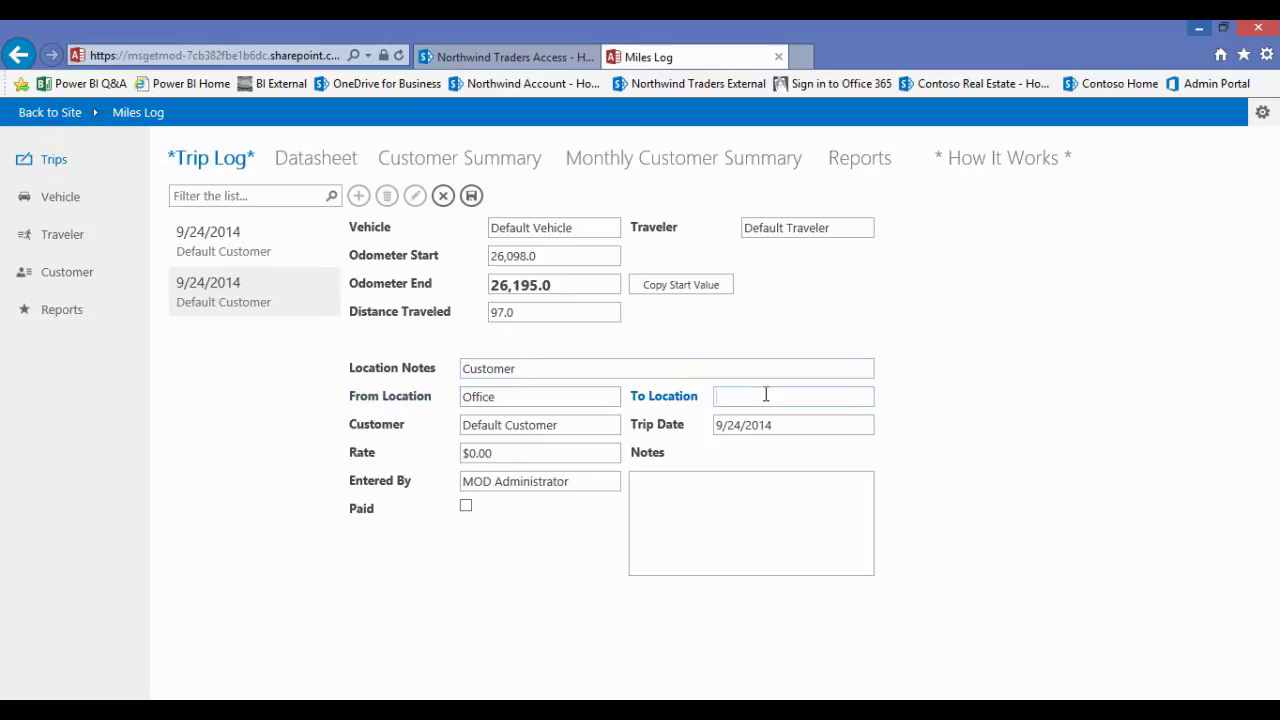
text(City)
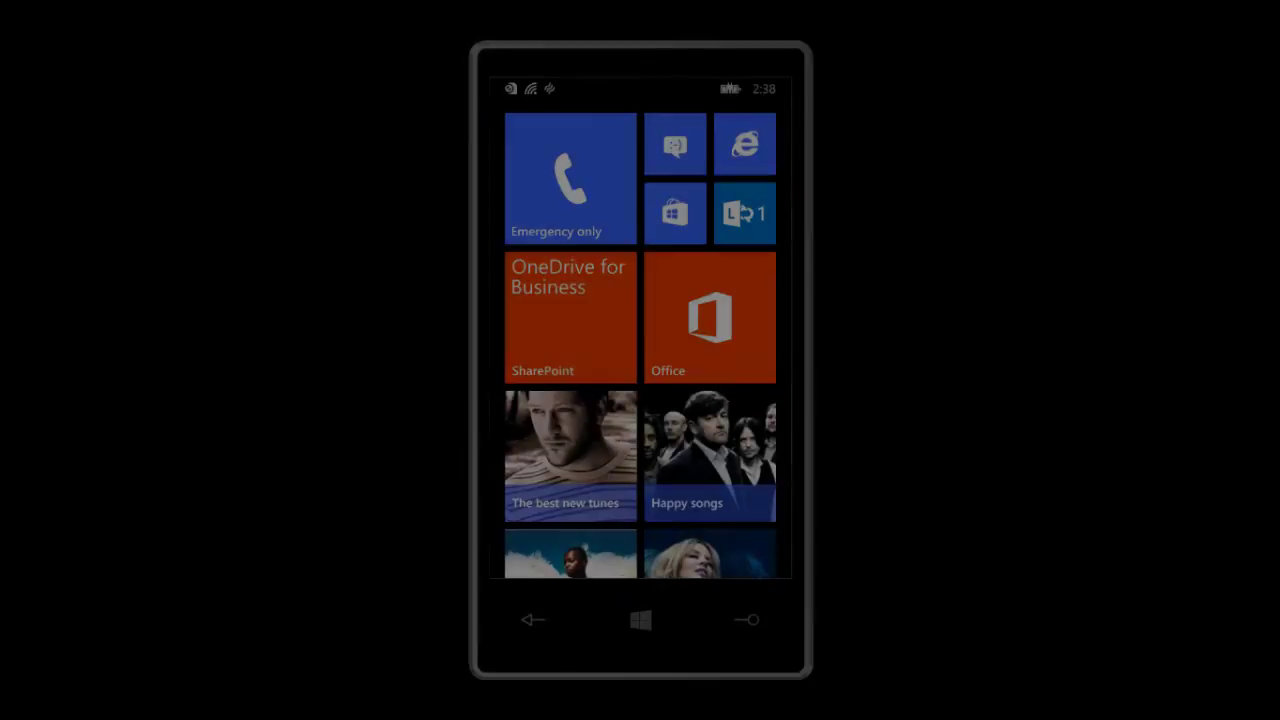
- Switch to the phone, open the pinned Contoso Real Estate site and look through its home page
drag(726, 498, 720, 200)
drag(710, 472, 710, 120)
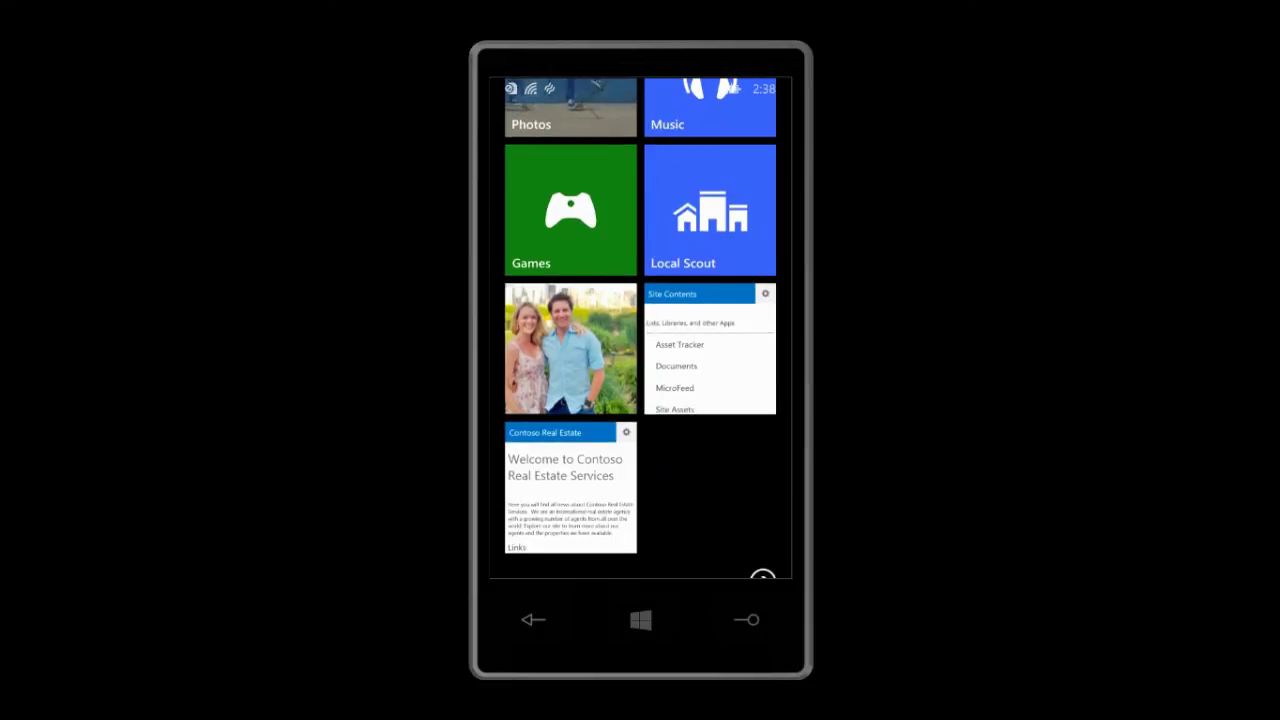
click(558, 492)
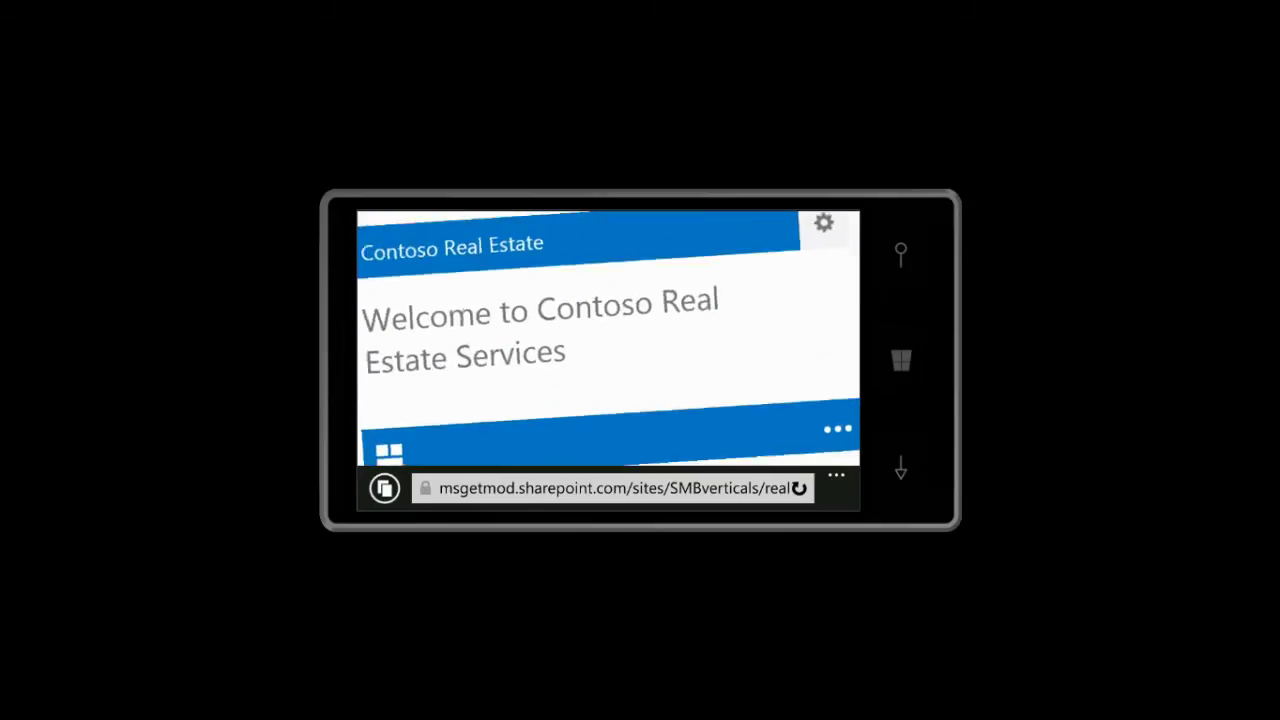
drag(443, 388, 440, 250)
scroll(608, 312, down, 1)
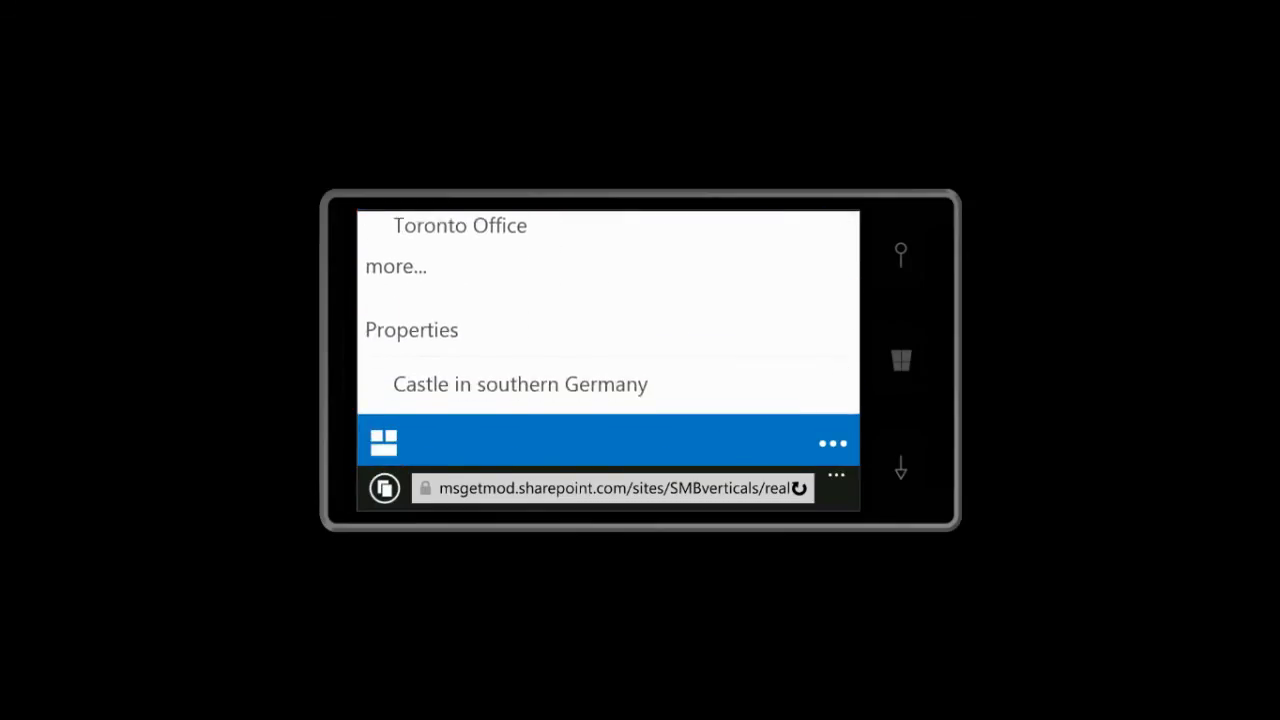
scroll(608, 312, up, 6)
- Open the Miles Log app from the Contoso Real Estate site contents on the phone
click(832, 237)
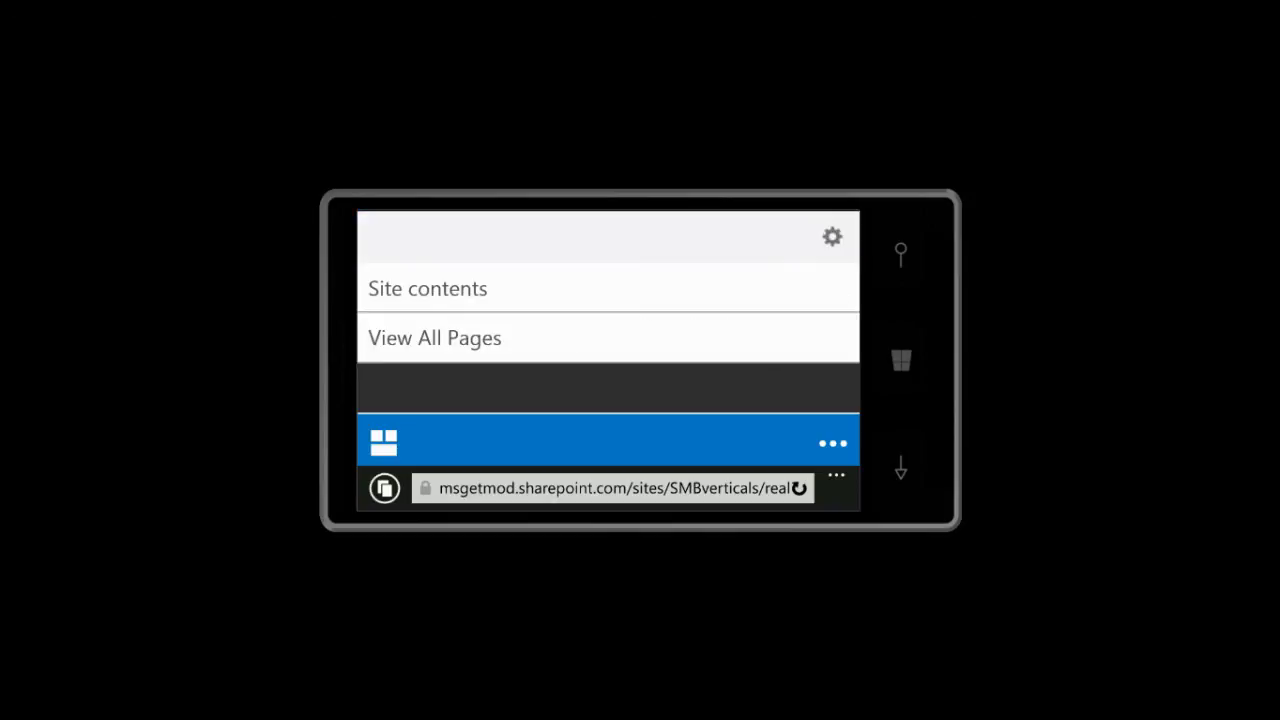
click(430, 289)
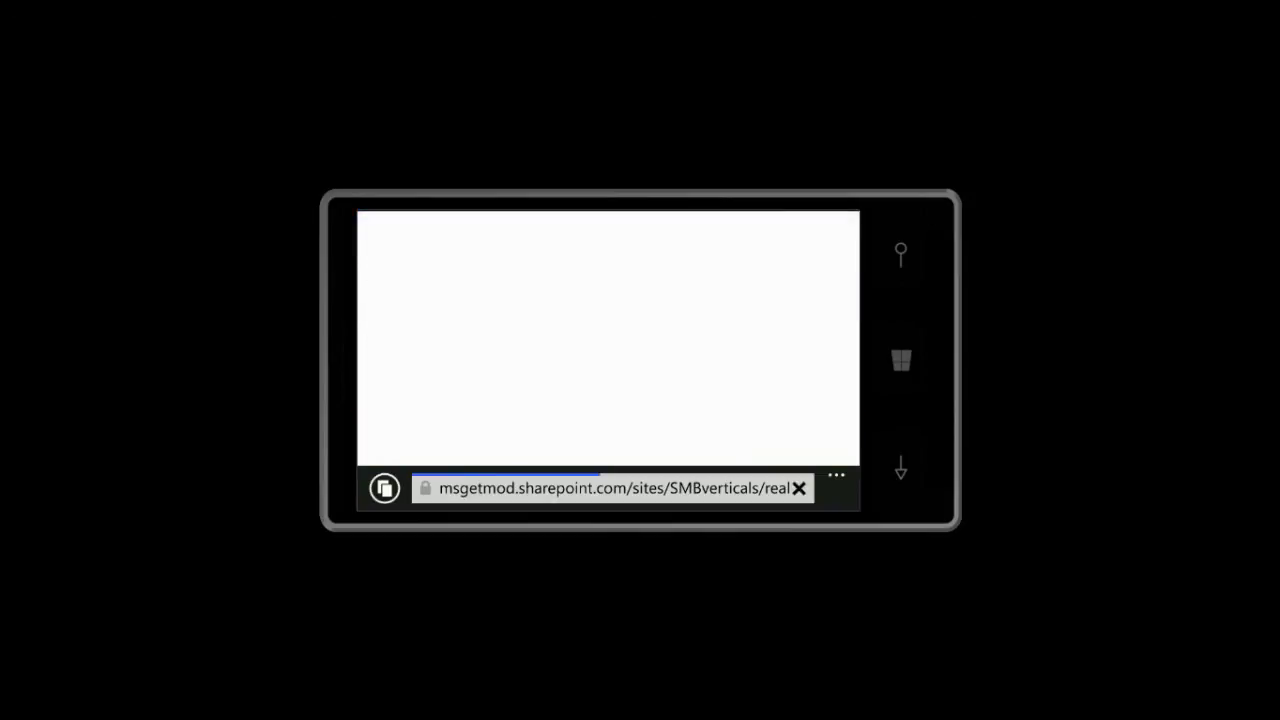
scroll(608, 312, down, 5)
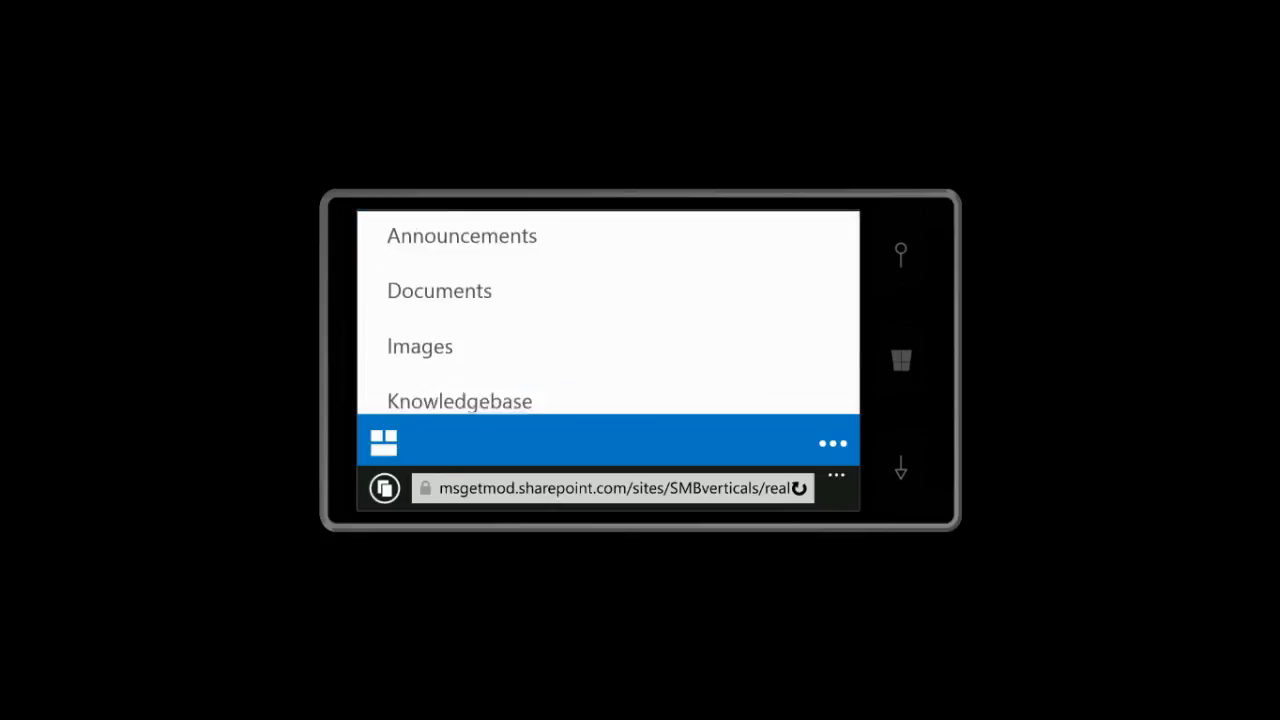
click(429, 326)
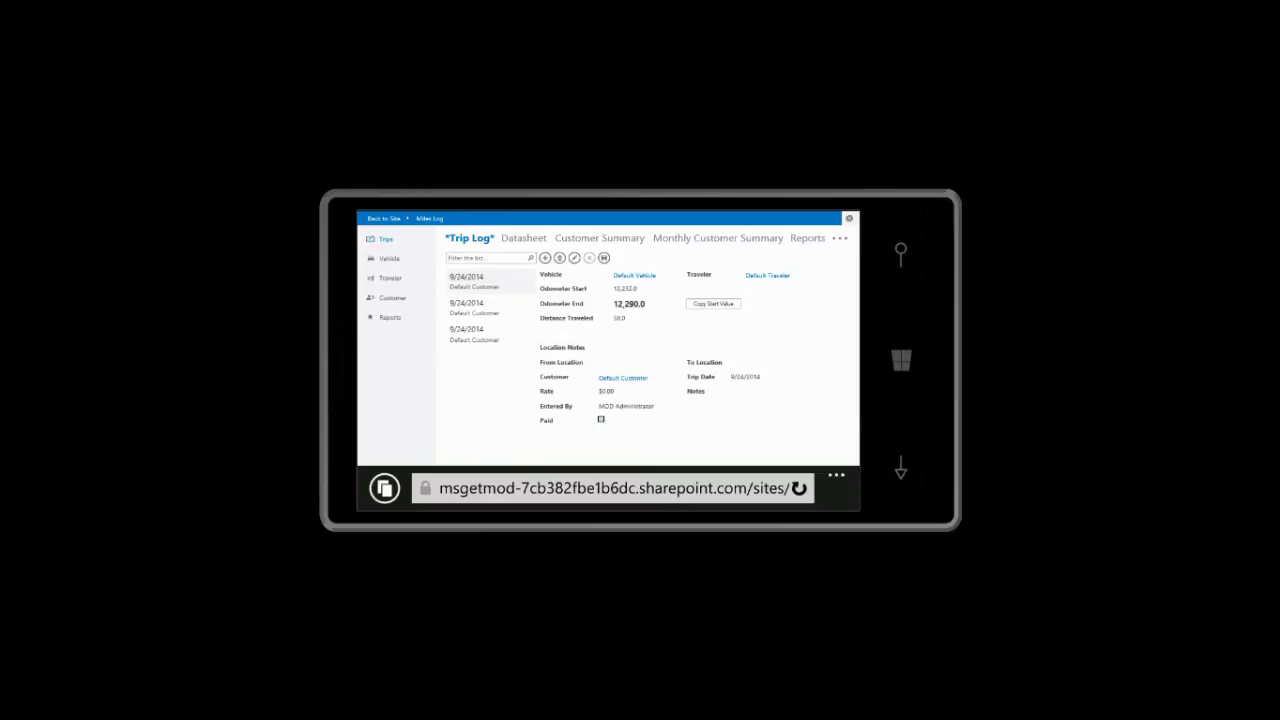
- View the Vehicle and Traveler lists of the Miles Log app
click(389, 258)
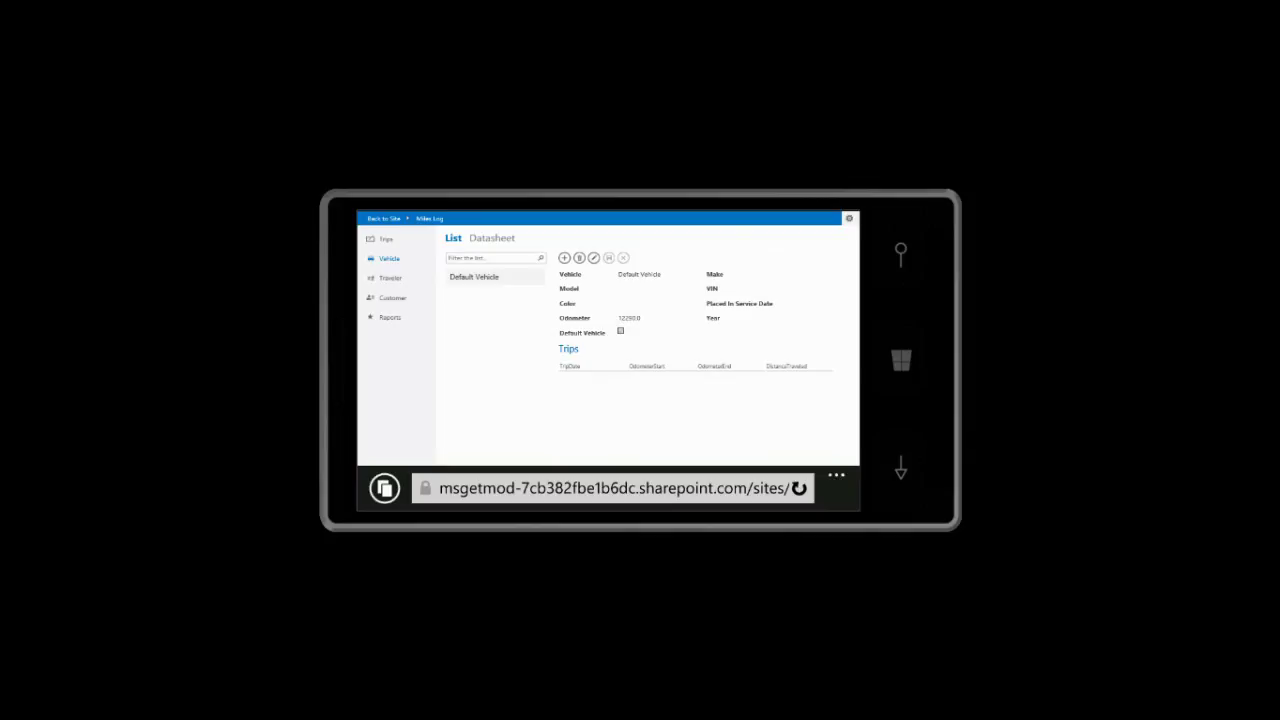
click(390, 278)
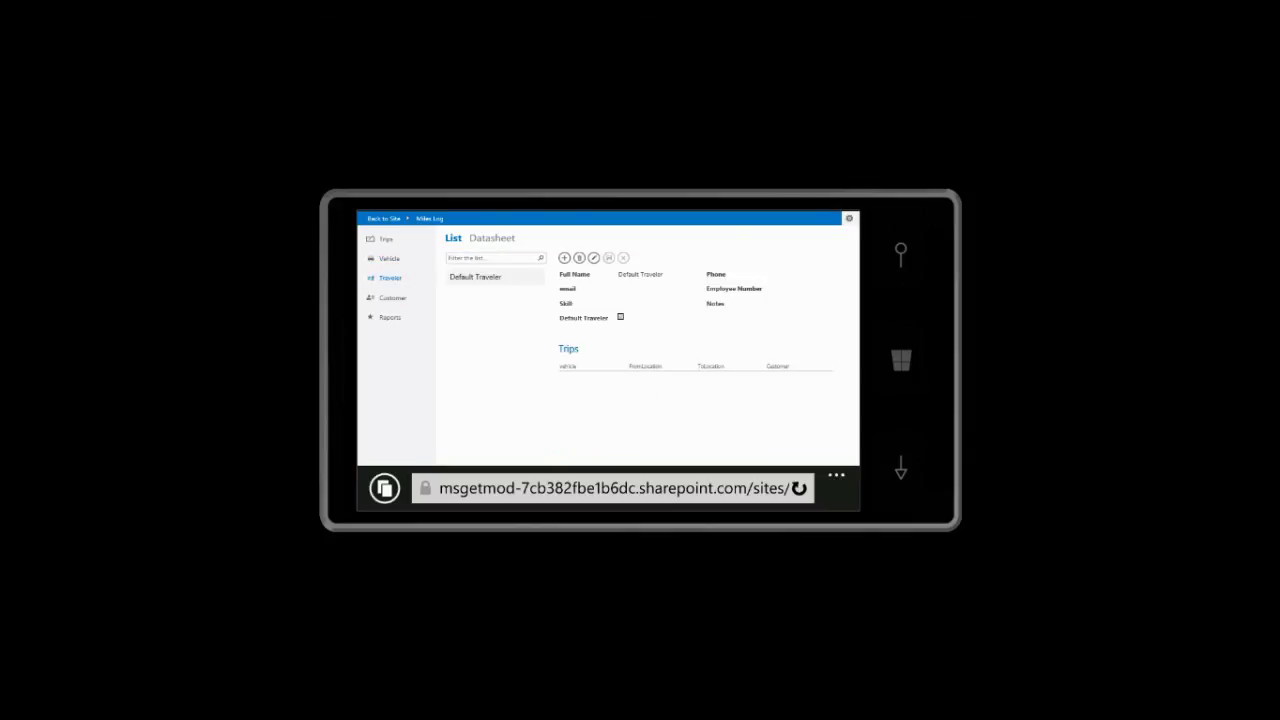
- Return to the Trip Log and start a new trip record
click(385, 239)
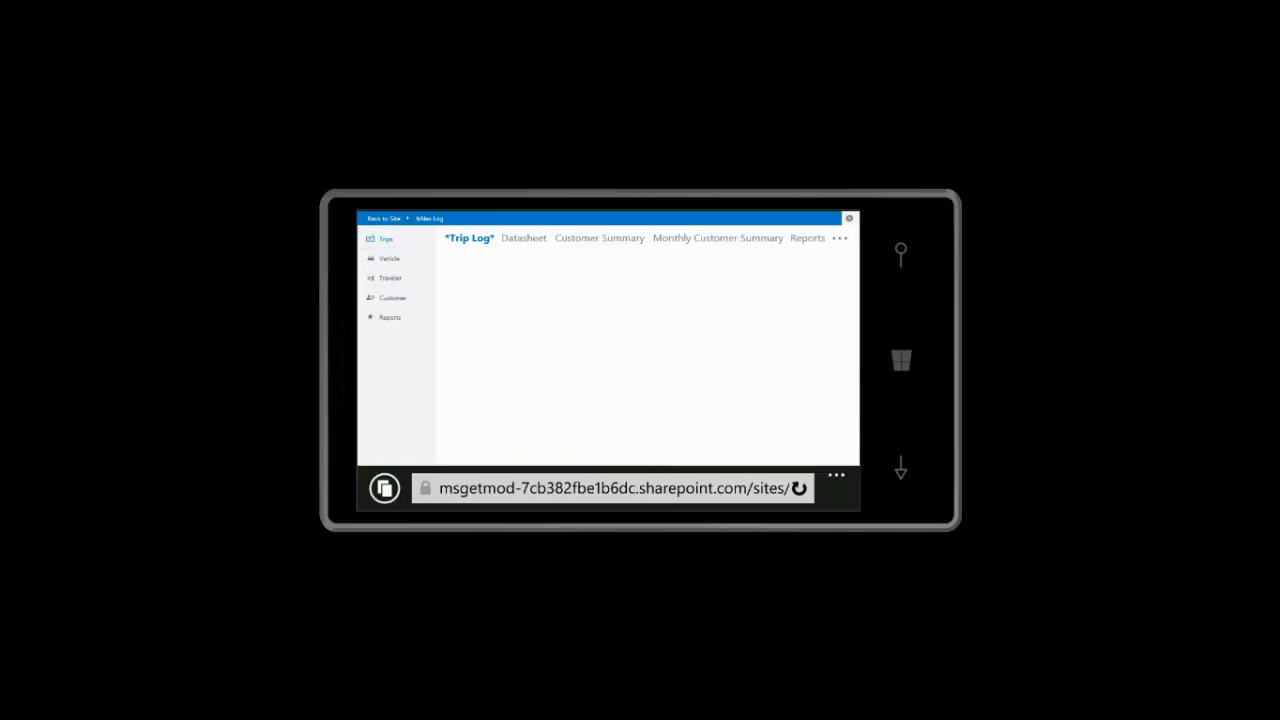
click(545, 258)
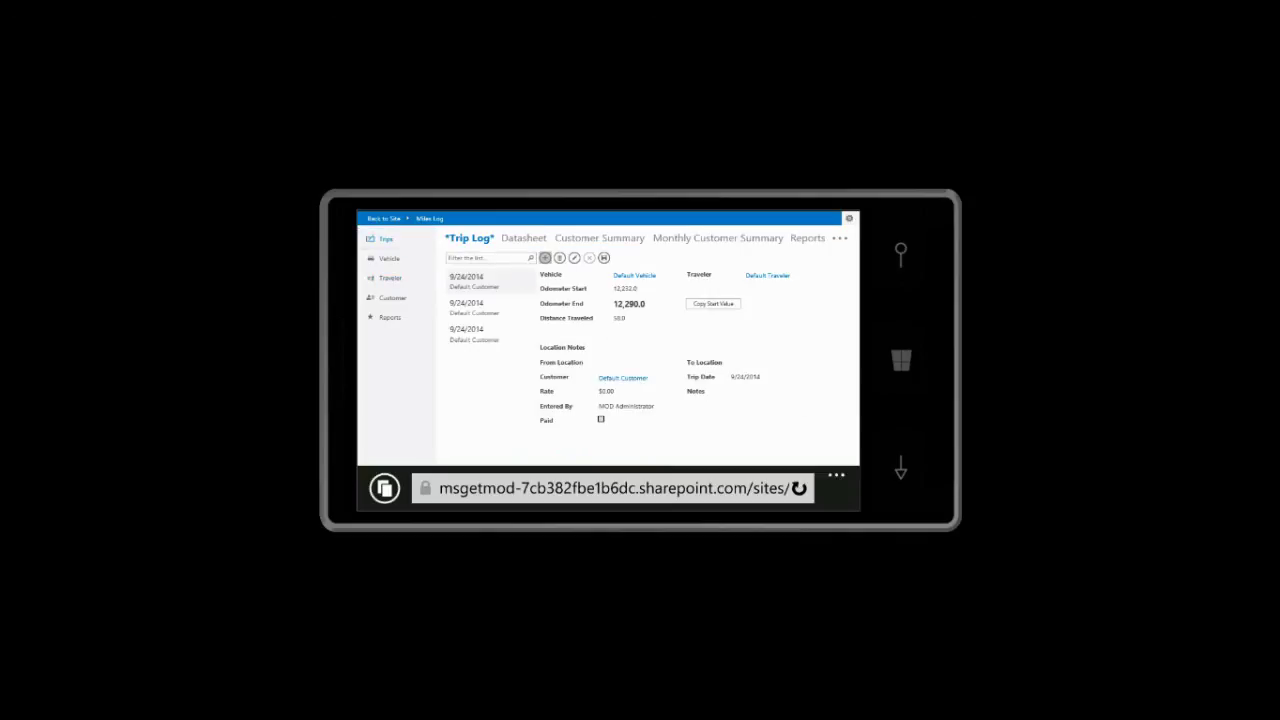